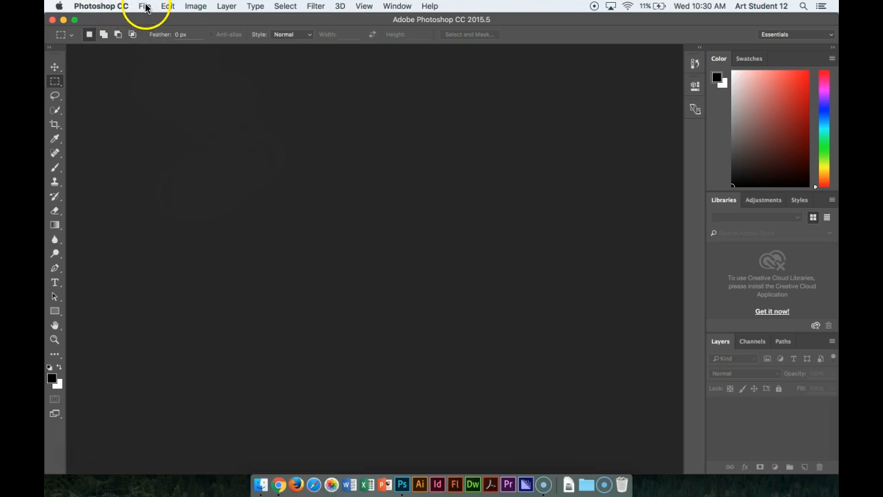
Step: Open Selection_Basics.jpg from the Selection Tutorials folder inside Digital Art > Digital Art I Project Files
left_click(144, 8)
left_click(155, 30)
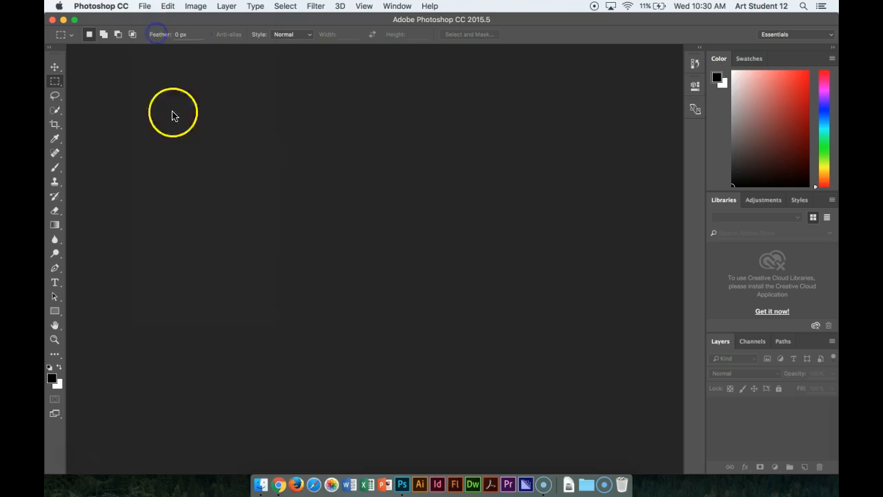
left_click(287, 192)
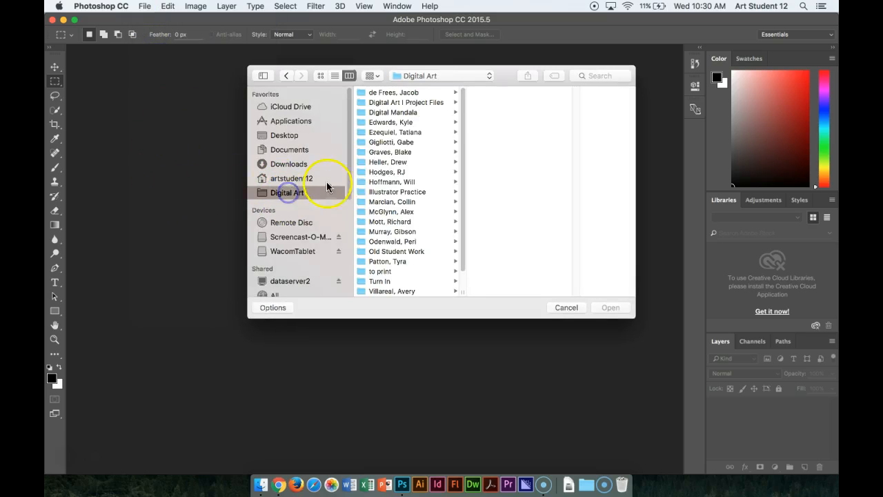
left_click(412, 102)
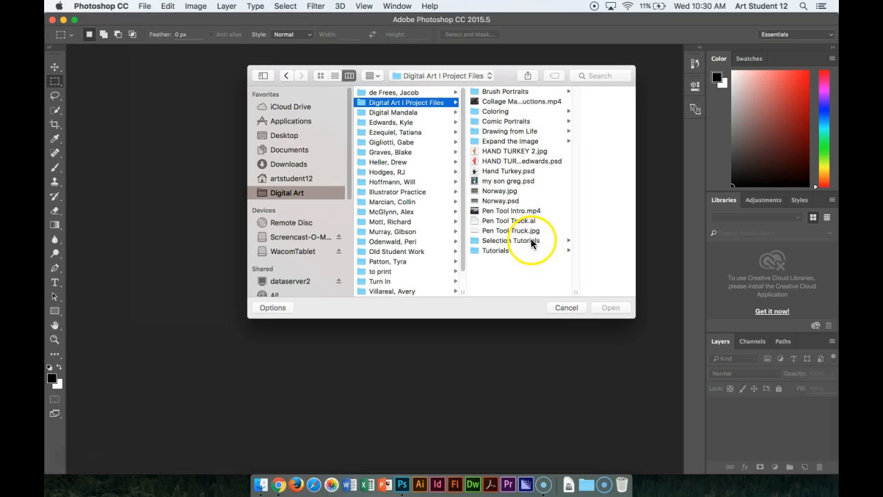
left_click(532, 241)
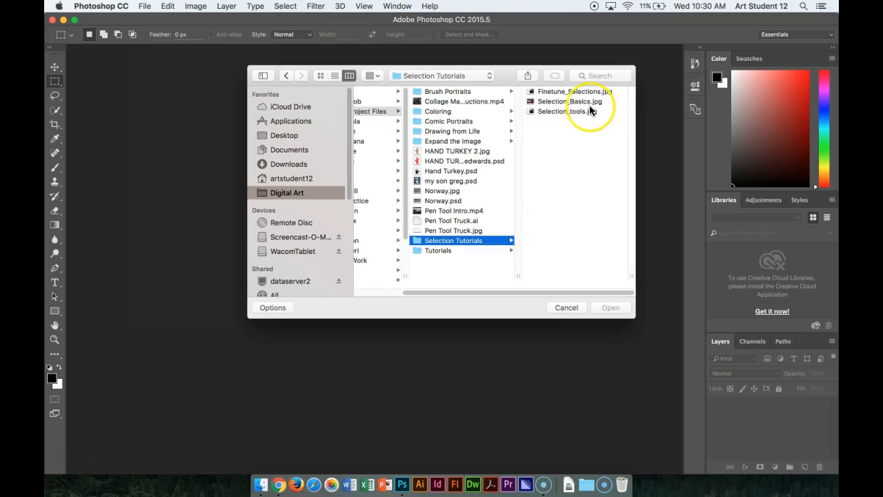
left_click(548, 103)
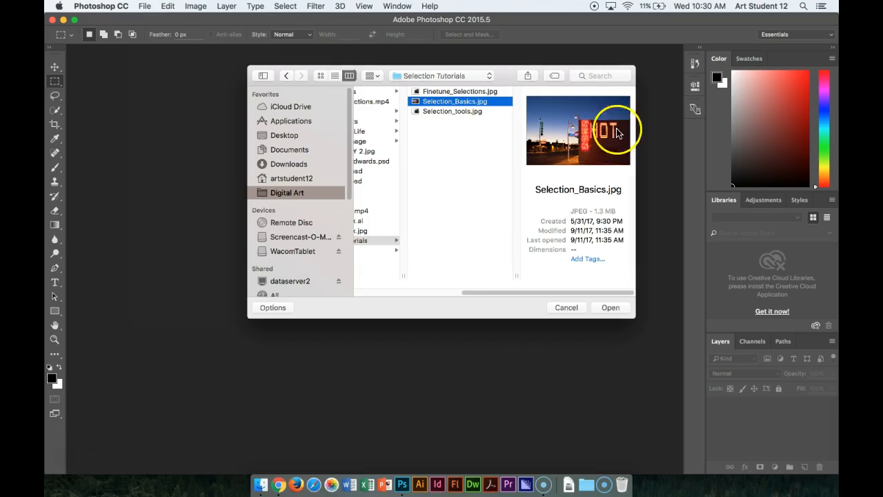
left_click(615, 307)
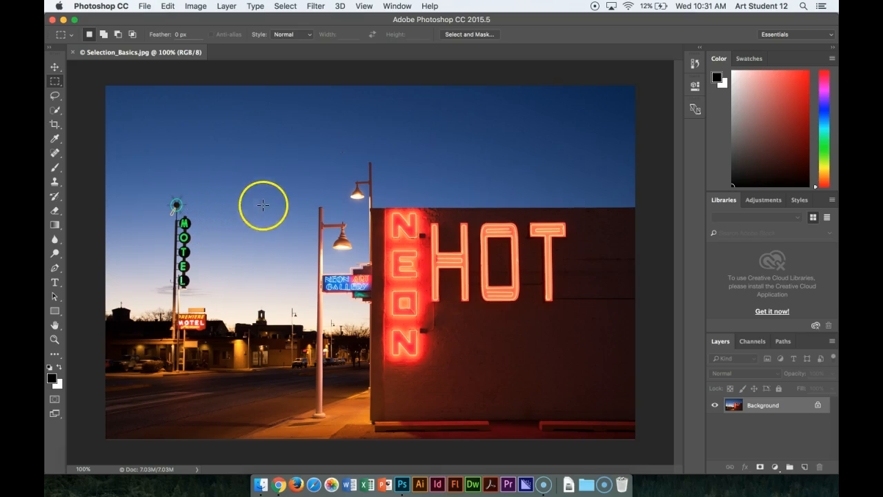
Step: Practise drawing rectangular selections in the sky with the Rectangular Marquee tool, replacing each one with a new one
left_click(58, 83)
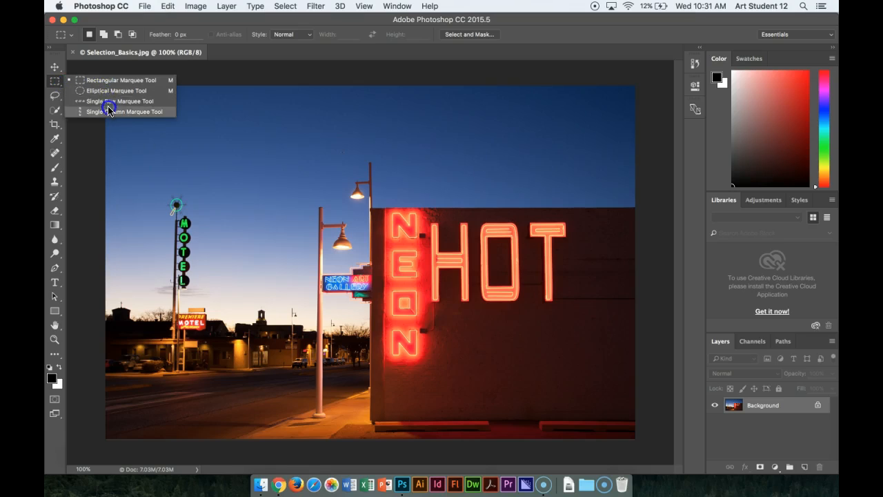
left_click(107, 81)
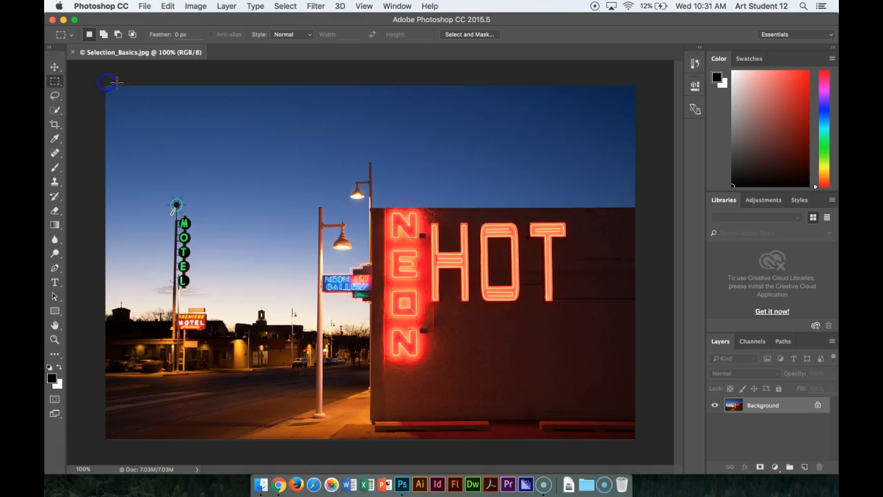
left_click_drag(154, 108, 317, 169)
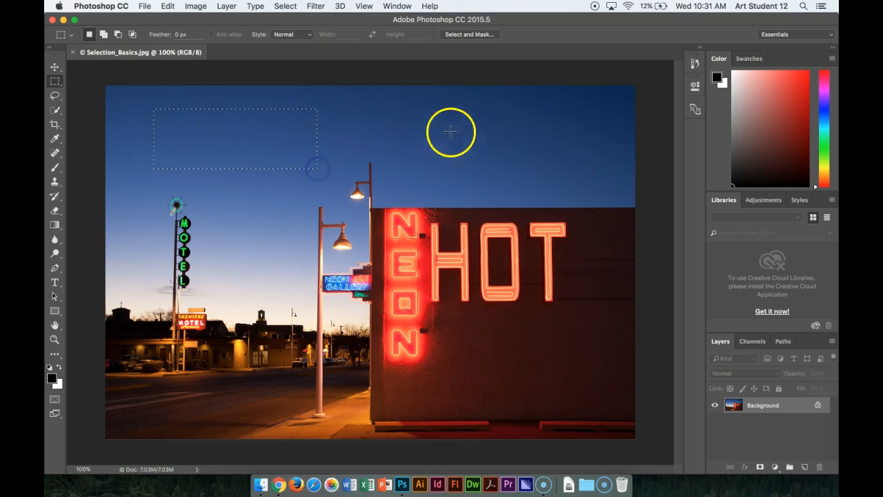
left_click_drag(367, 108, 532, 162)
left_click_drag(268, 105, 341, 170)
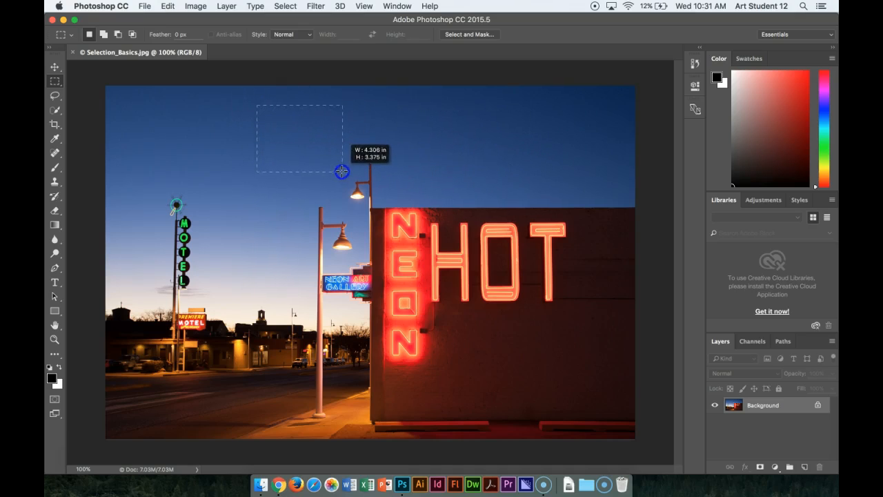
Step: Draw a square marquee selection in the sky and move its outline over the red Premiere Motel sign
left_click_drag(398, 111, 494, 175)
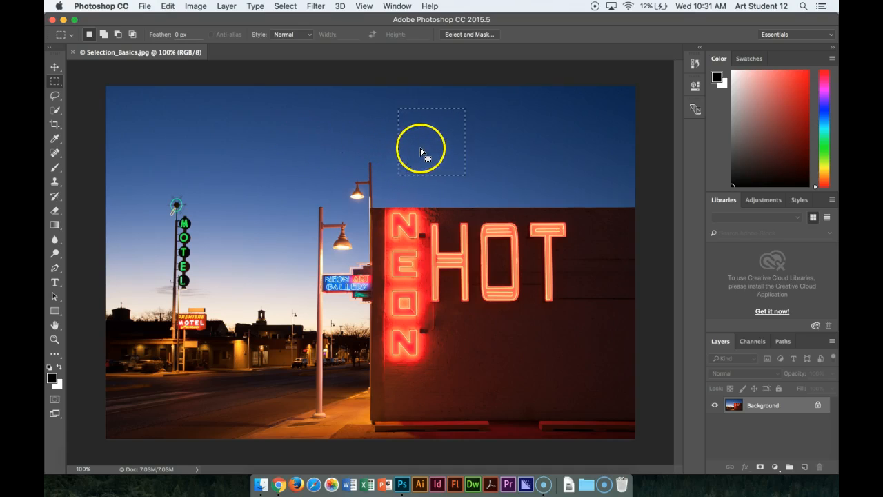
left_click_drag(418, 159, 181, 306)
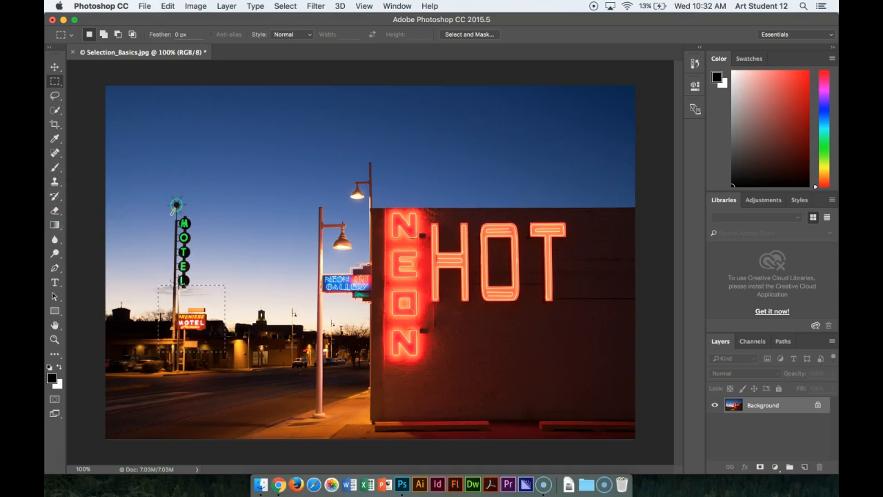
Step: Cut the selected Premiere Motel sign area and paste it into a new document
left_click(168, 8)
left_click(175, 74)
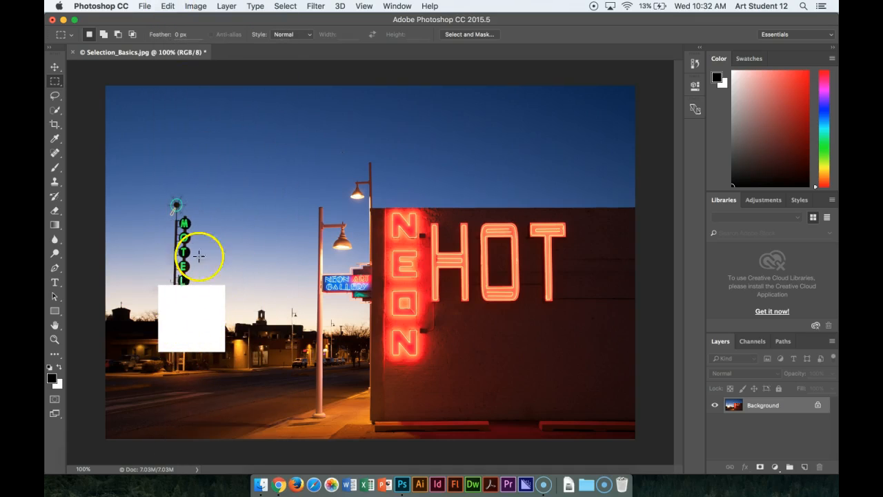
left_click(146, 8)
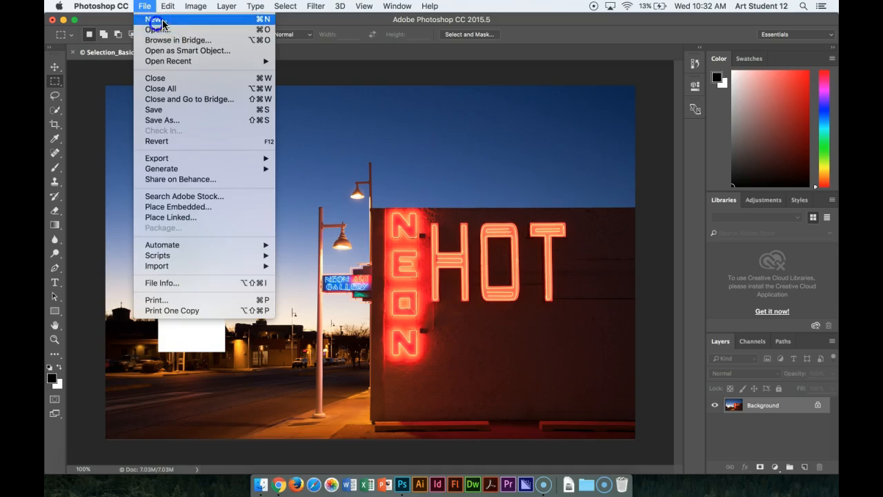
left_click(157, 20)
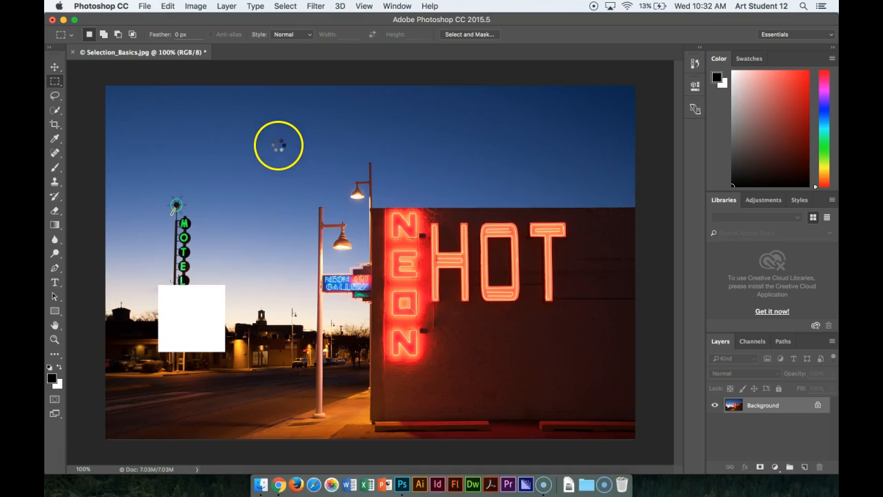
left_click(559, 138)
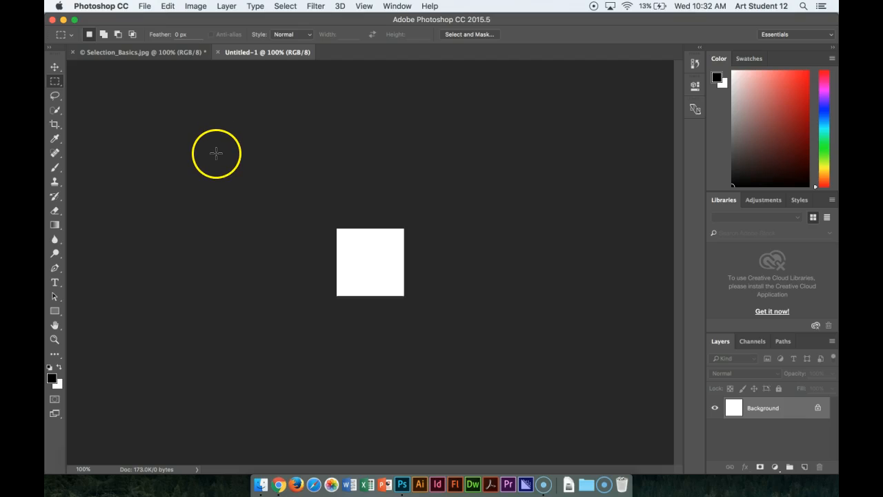
key("super+v")
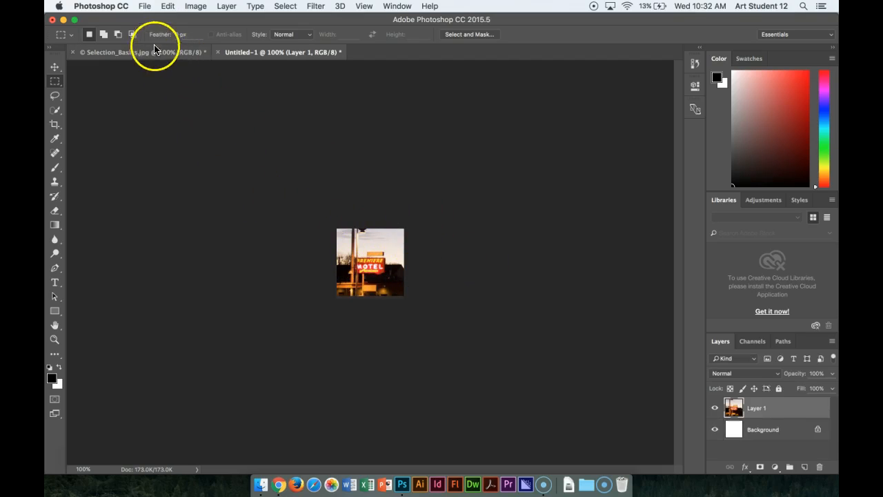
Step: Paste the cut motel sign piece back into Selection_Basics.jpg and switch to the Move tool
left_click(131, 55)
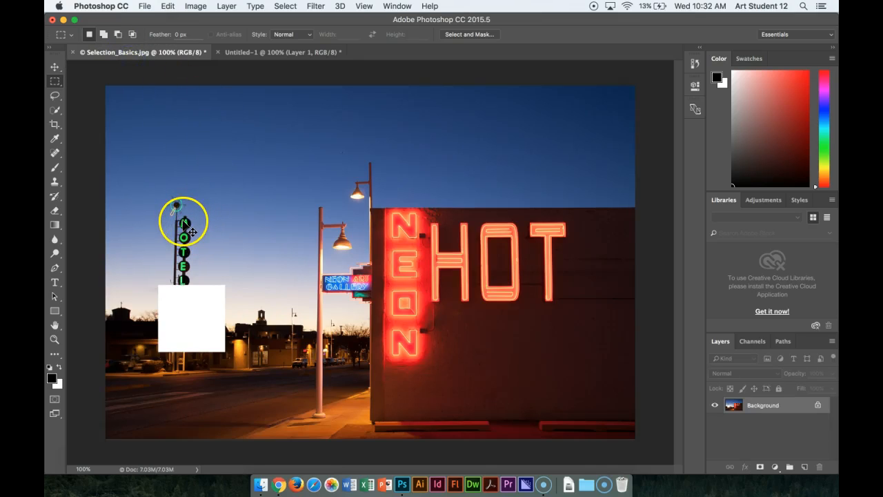
key("super+v")
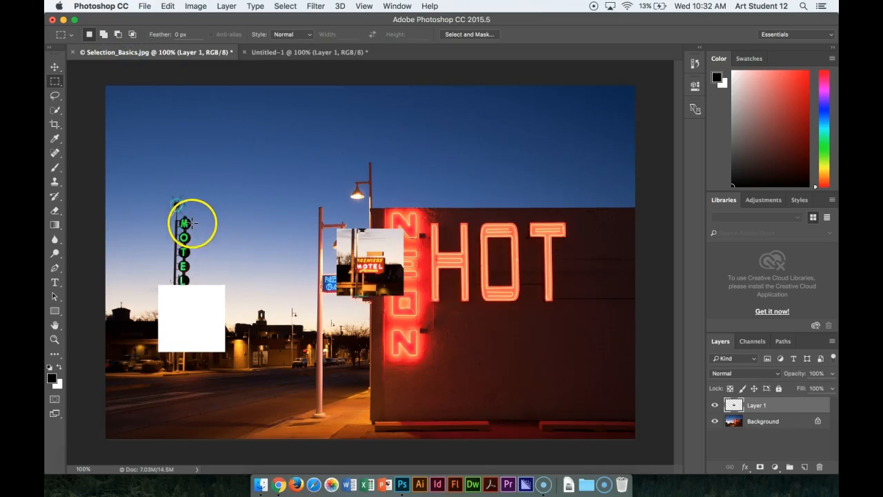
left_click(53, 69)
Step: Undo the paste and the cut in Selection_Basics.jpg, going back to the square selection over the motel sign
key("super+z")
key("super+z")
key("super+z")
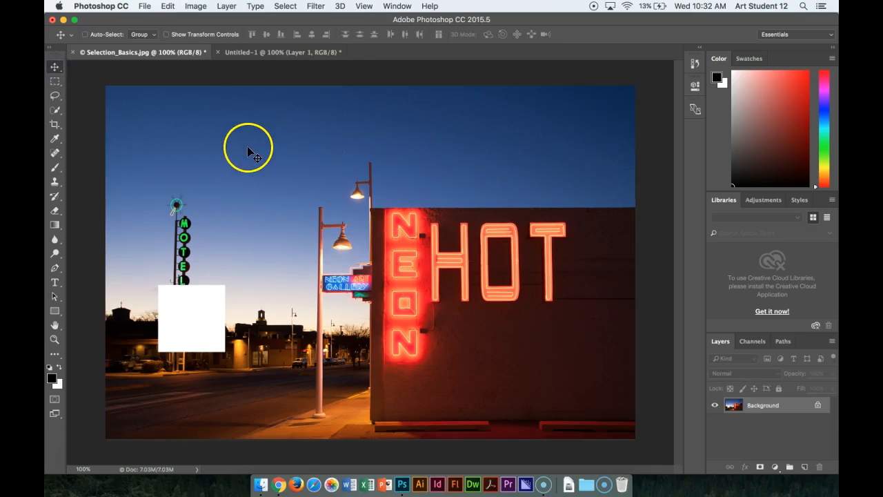
key("alt+super+z")
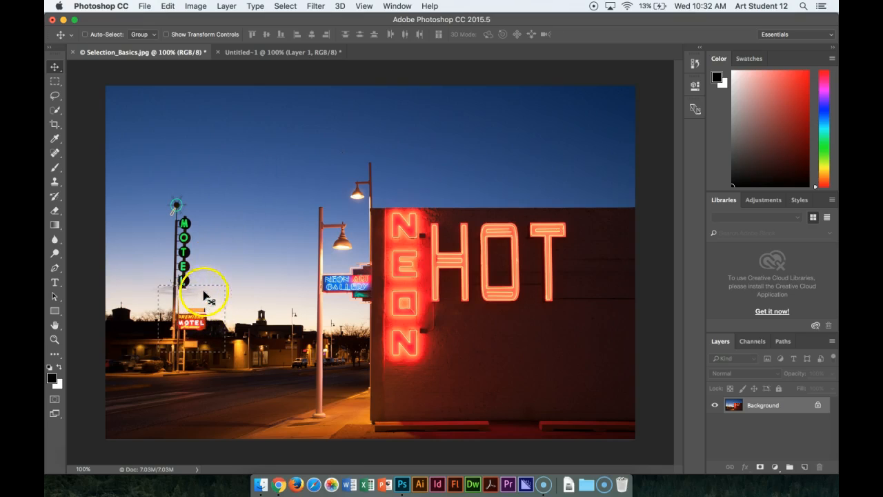
Step: Copy the selected Premiere Motel sign area and paste it onto a new layer in the same image
left_click(169, 6)
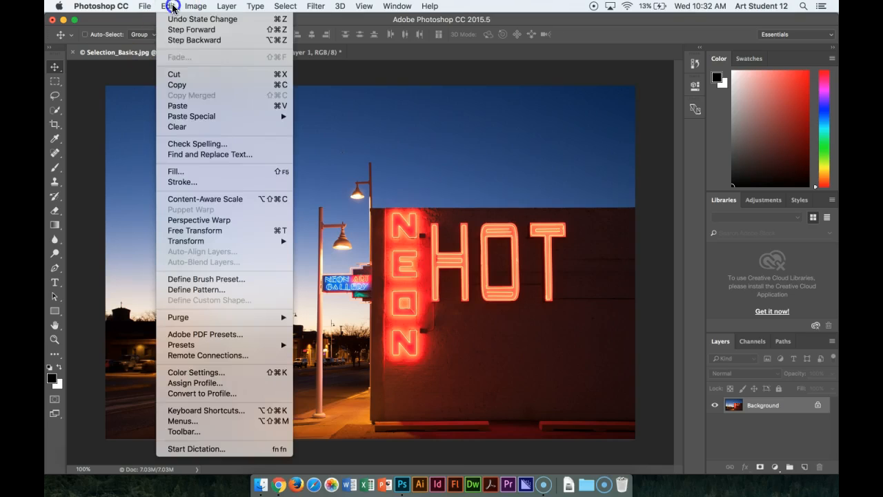
left_click(192, 86)
left_click(169, 6)
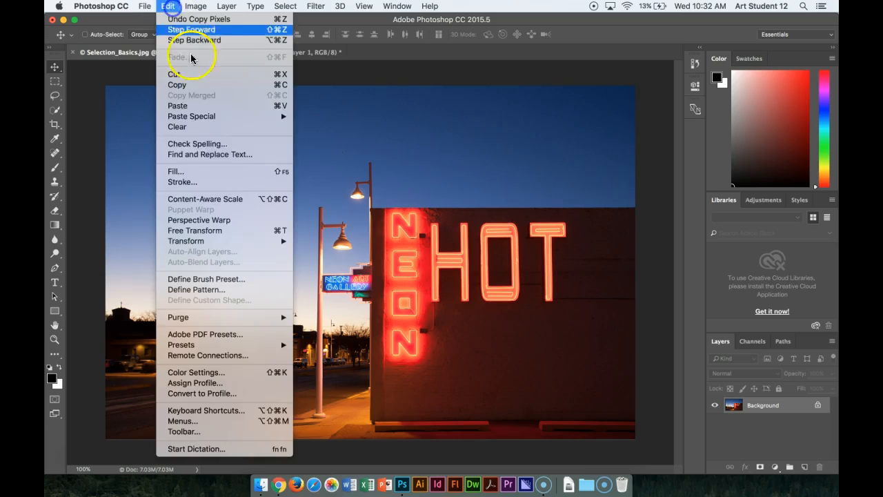
left_click(228, 107)
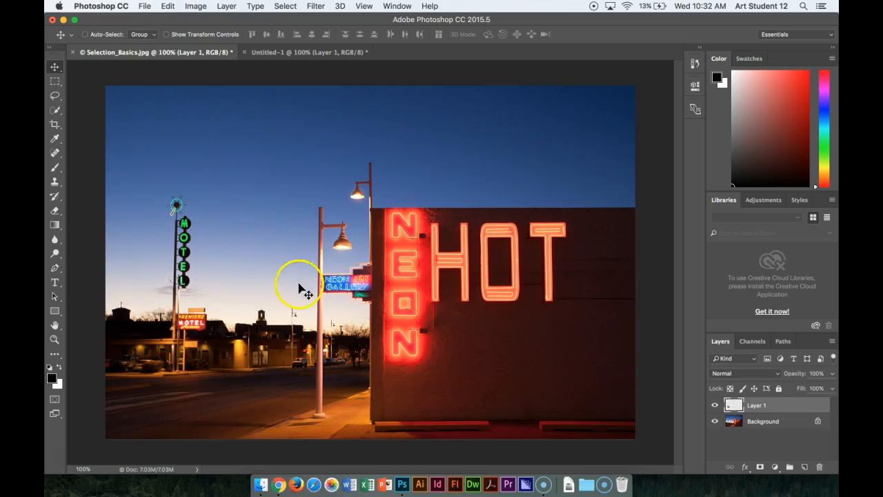
Step: Check the pasted sign layer by hiding and showing the Background, and try moving the copy up into the sky
left_click(716, 422)
left_click(715, 422)
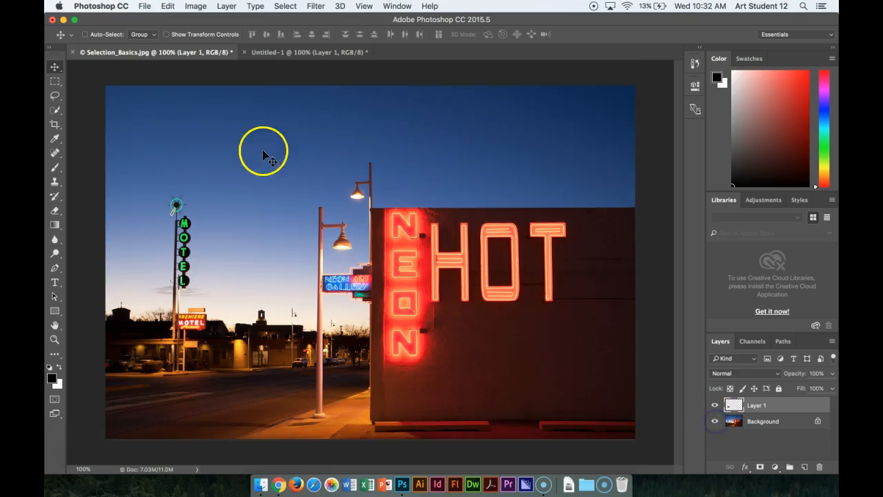
left_click_drag(191, 325, 267, 230)
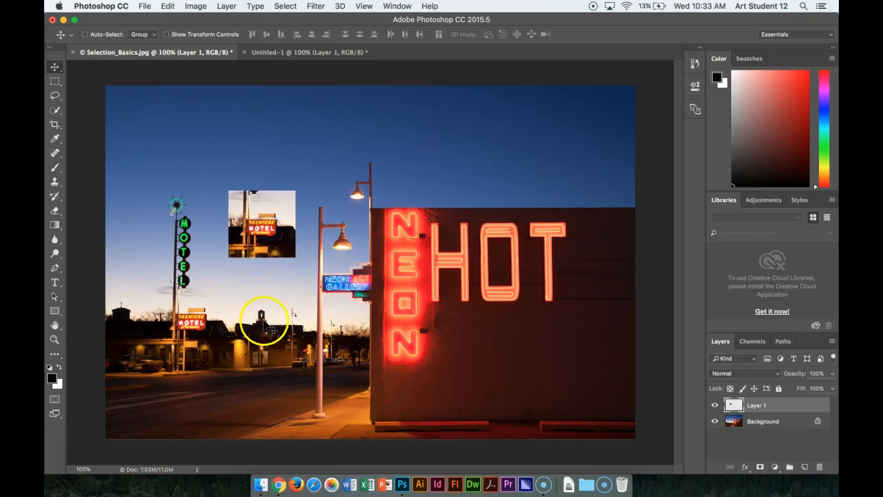
key("super+z")
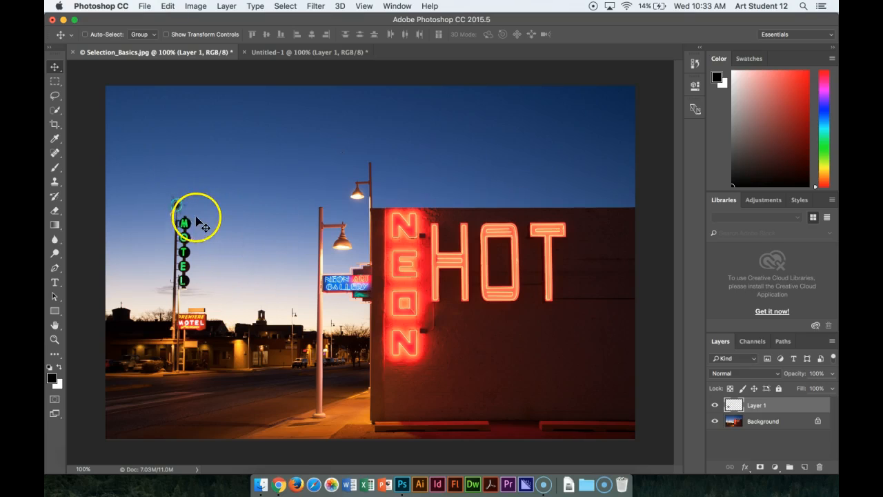
Step: Draw a wide elliptical selection across the sky and add overlapping ovals around it to build a cloud-shaped selection
left_click(56, 82)
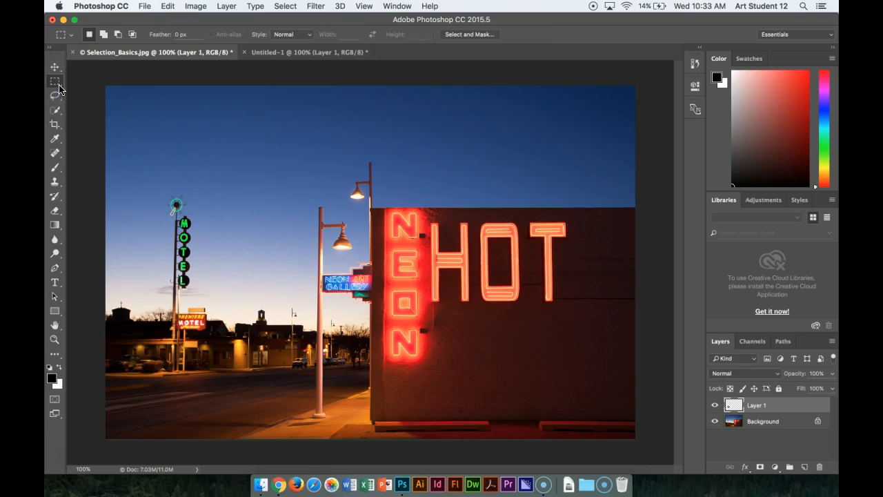
left_click(57, 83)
left_click(100, 89)
left_click_drag(207, 124, 578, 205)
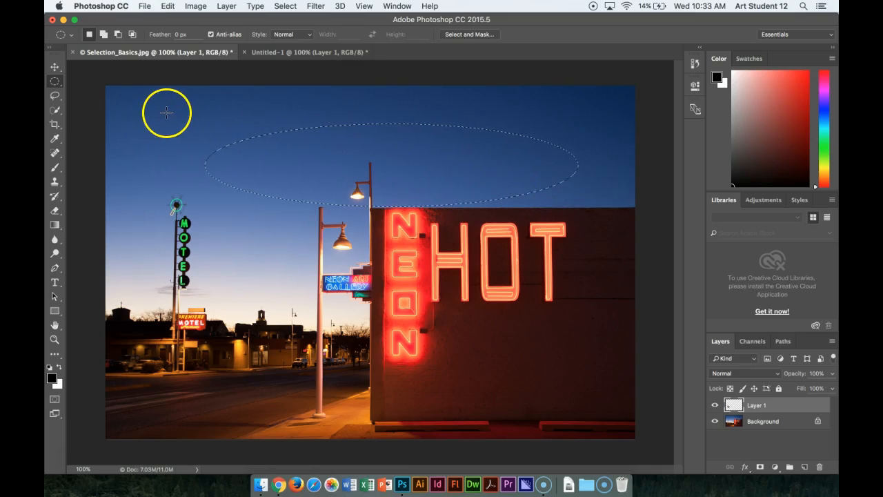
left_click_drag(155, 107, 318, 221)
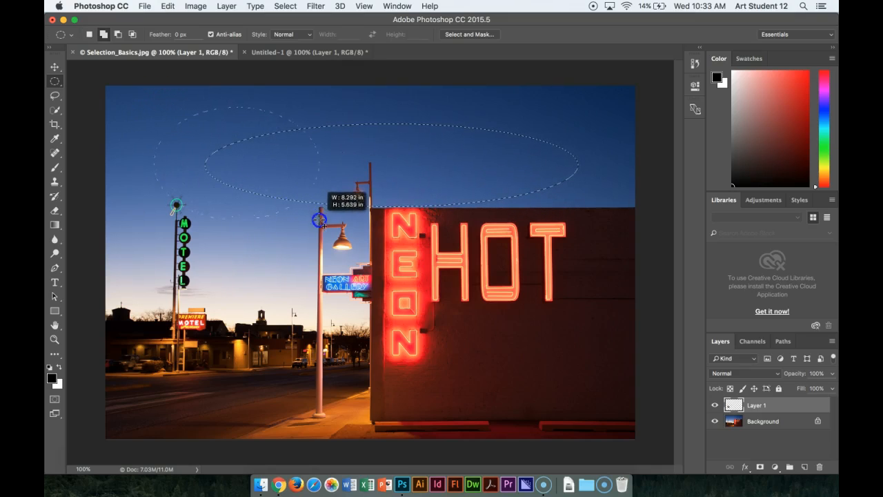
left_click_drag(329, 103, 404, 191)
left_click_drag(484, 105, 440, 191)
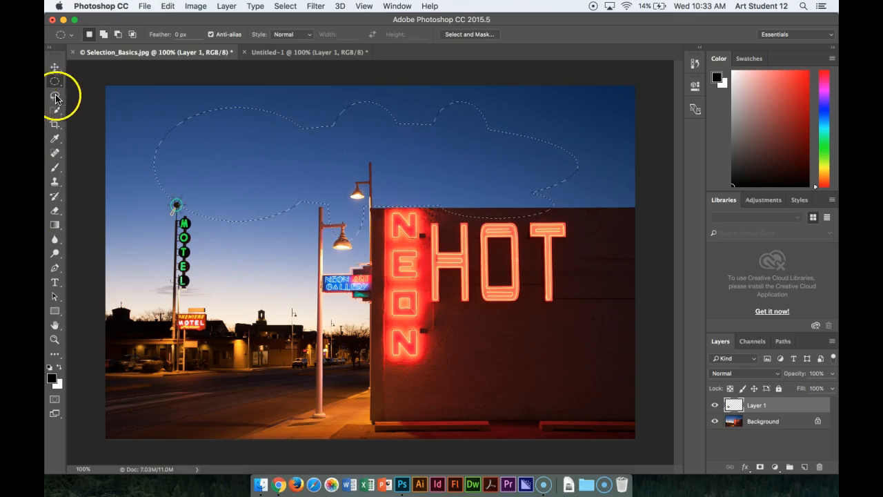
Step: Make a single-row selection across the image just above the building, and replace it with a single-column selection beside the green MOTEL sign
left_click_drag(56, 85, 98, 102)
left_click(127, 204)
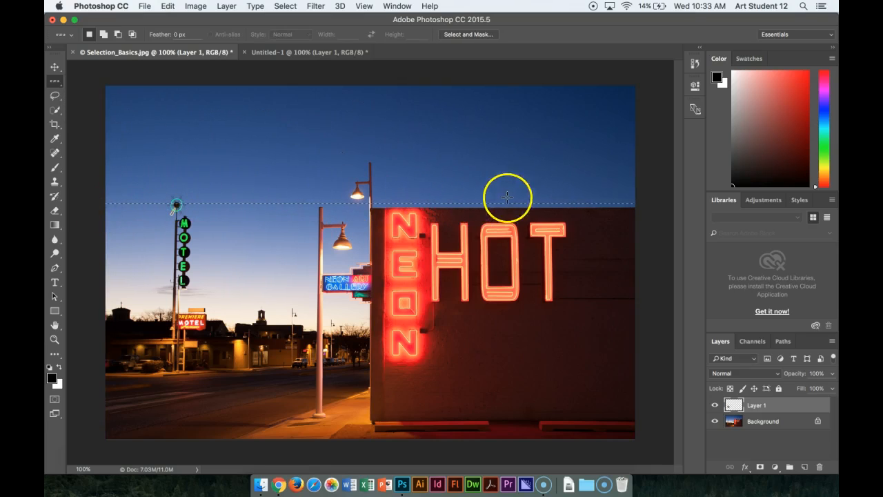
left_click(54, 88)
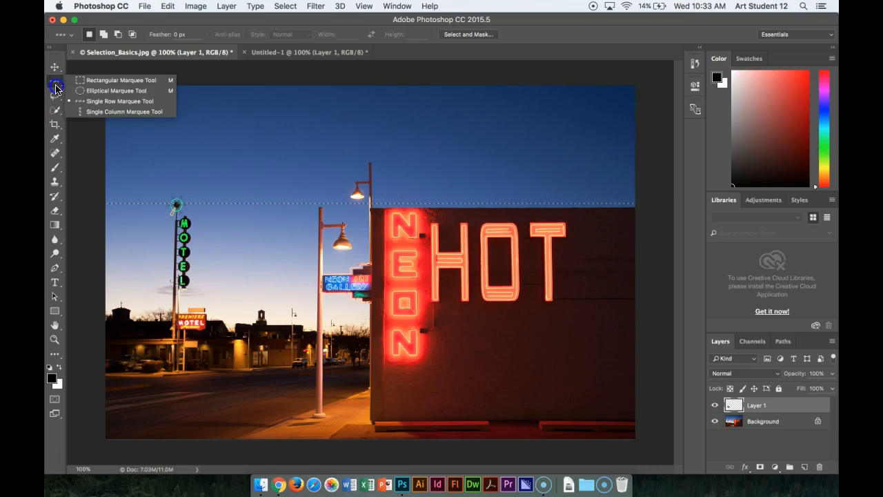
left_click(98, 113)
left_click(201, 131)
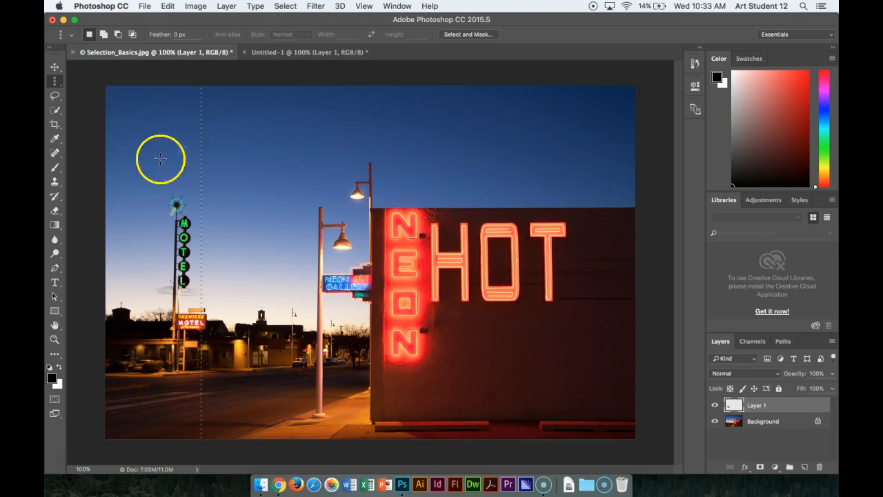
Step: Select the letter O of the HOT sign with the Lasso tool and paint it black using a 162 px brush
mouse_move(55, 87)
left_mouse_down()
mouse_move(99, 80)
mouse_move(105, 96)
mouse_move(54, 101)
mouse_move(91, 95)
mouse_move(100, 118)
mouse_move(98, 97)
mouse_move(89, 94)
left_mouse_up()
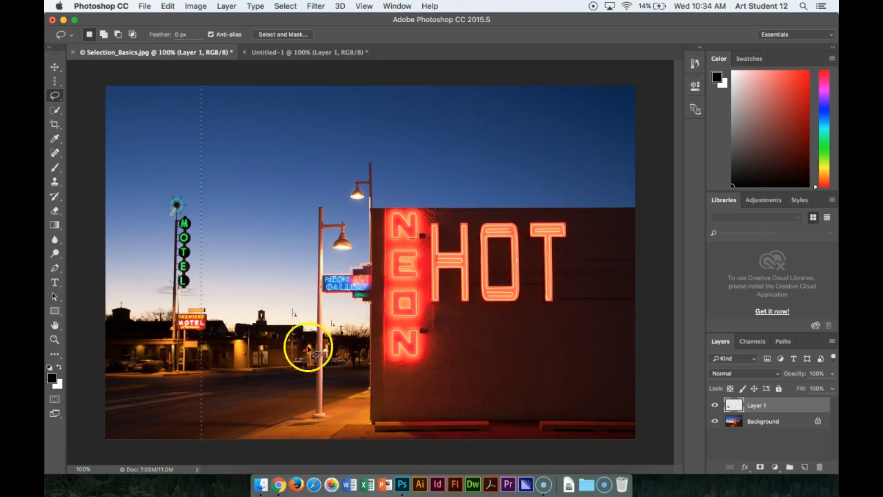
left_click(481, 220)
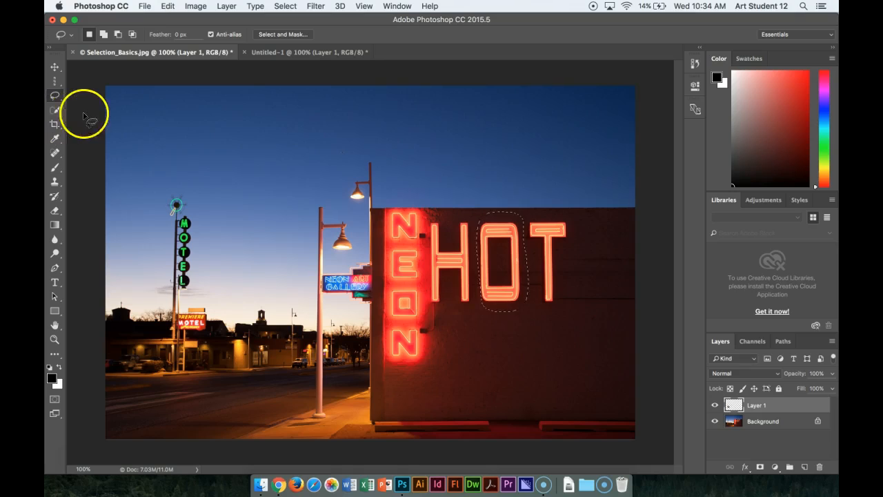
left_click(56, 168)
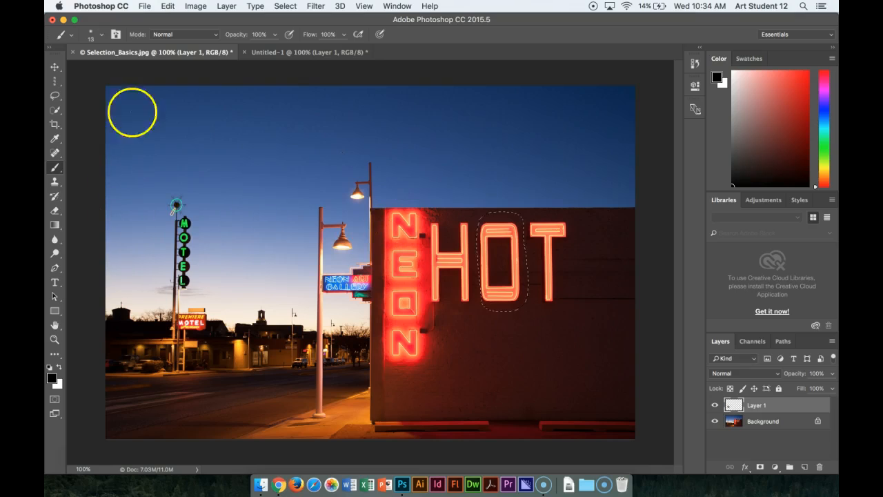
left_click(100, 35)
left_click_drag(112, 70, 151, 73)
left_click(493, 218)
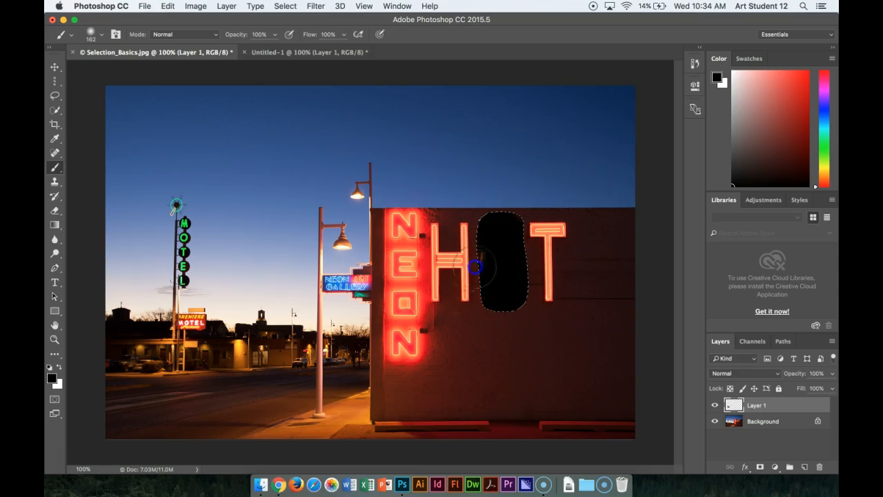
left_click_drag(513, 229, 507, 227)
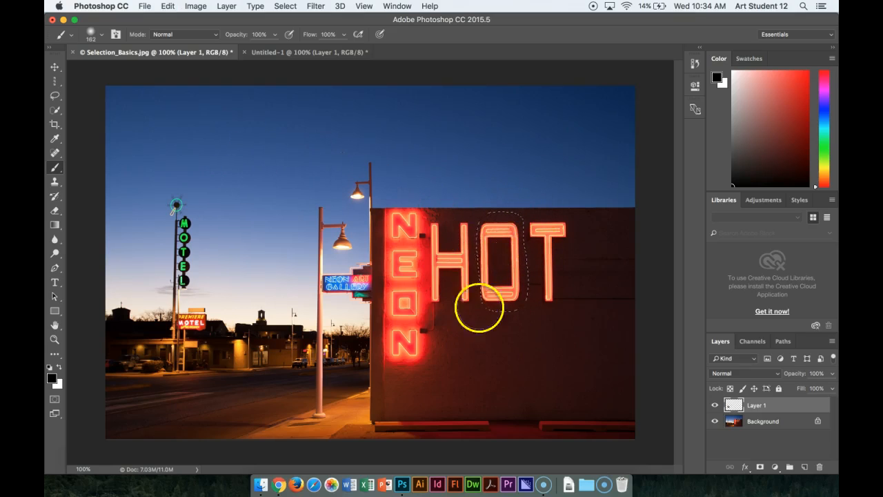
Step: Draw an irregular zigzag selection with the Polygonal Lasso across the sky between the MOTEL sign and the building
left_click_drag(55, 95, 110, 104)
left_click(202, 134)
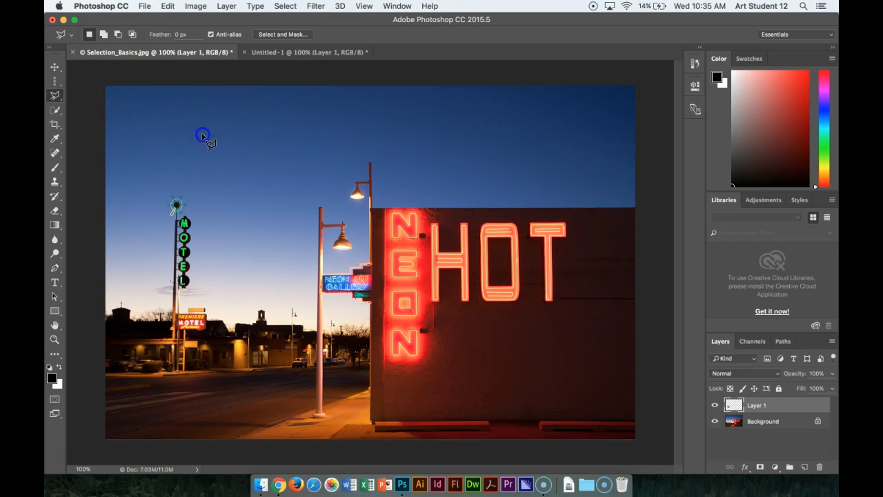
left_click(324, 109)
left_click(400, 158)
left_click(302, 202)
left_click(255, 250)
left_click(213, 182)
left_click(283, 146)
left_click(296, 185)
left_click(331, 131)
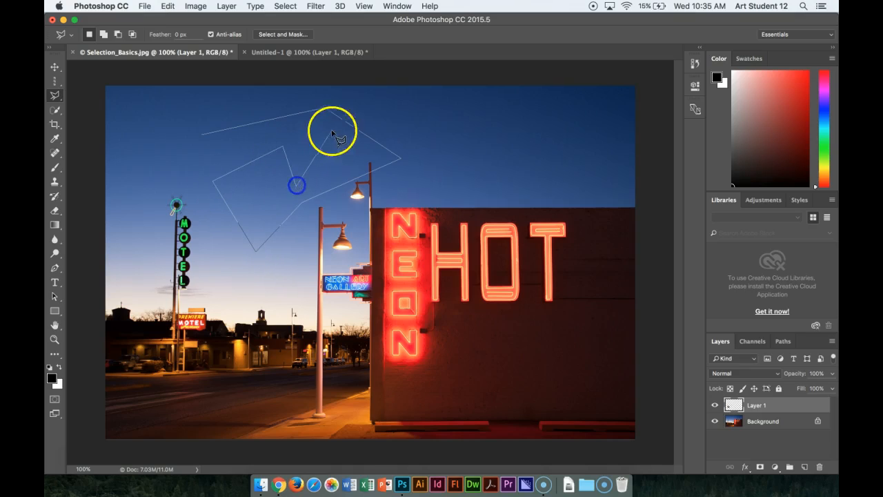
left_click(262, 140)
left_click(202, 134)
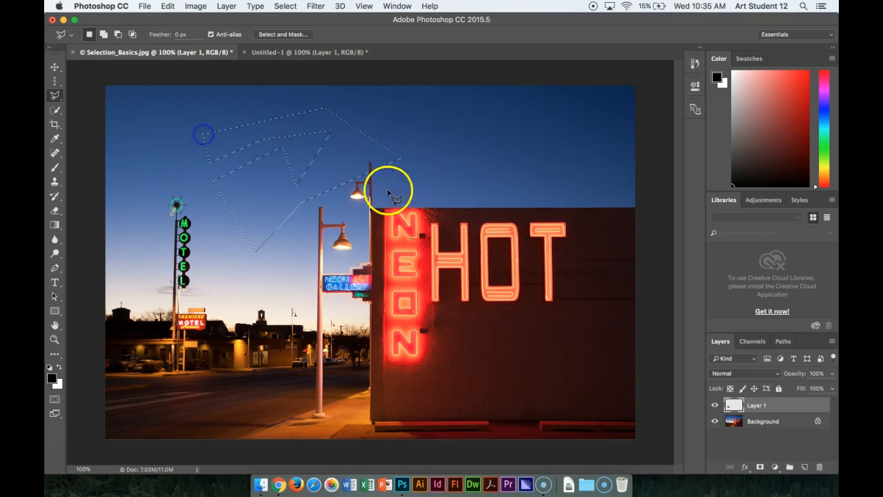
Step: Replace the zigzag selection with a simple five-cornered polygonal selection in the sky above the MOTEL sign
left_click(146, 112)
left_click(302, 106)
left_click(294, 177)
left_click(198, 169)
left_click(137, 129)
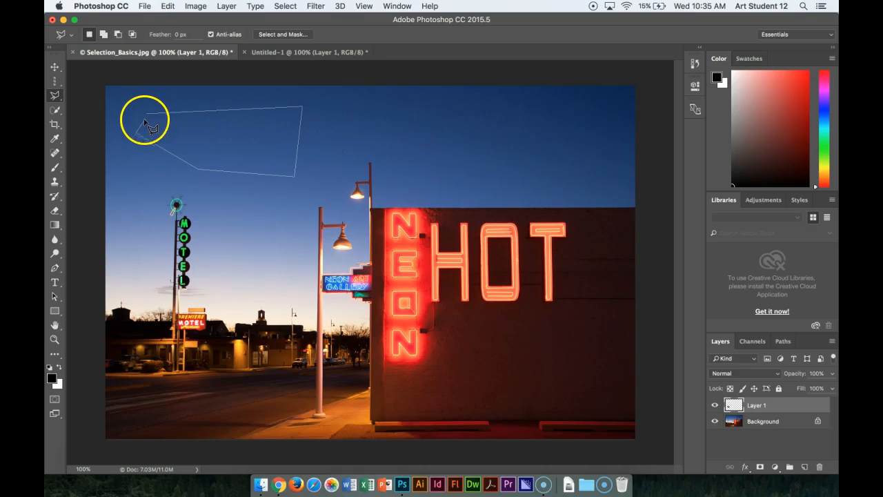
left_click(147, 116)
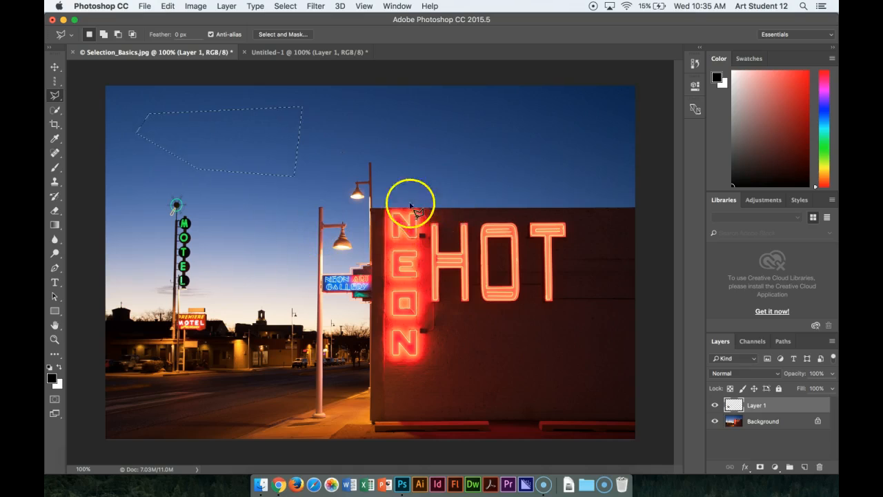
Step: Select the building's front wall with the Polygonal Lasso and try to cut it while Layer 1 is active
left_click(637, 210)
mouse_move(635, 208)
left_mouse_down()
mouse_move(371, 208)
mouse_move(379, 415)
mouse_move(371, 420)
mouse_move(452, 407)
mouse_move(639, 422)
mouse_move(643, 210)
left_mouse_up()
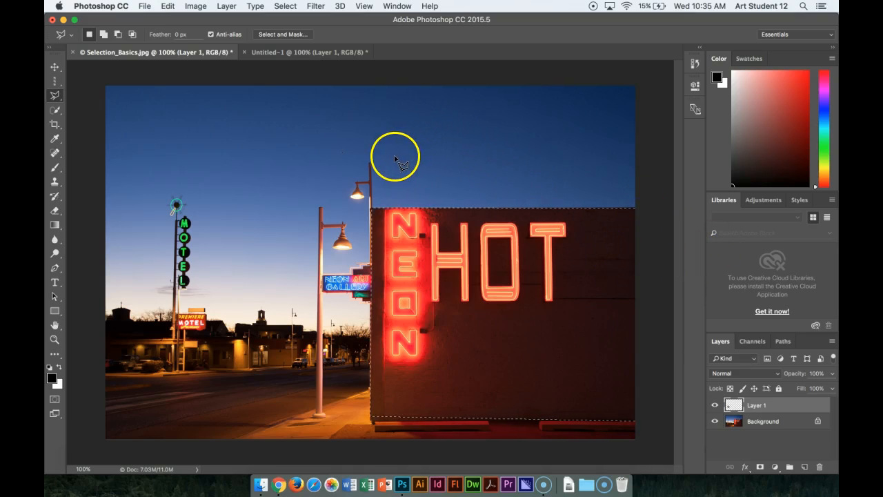
key("super+x")
left_click(522, 178)
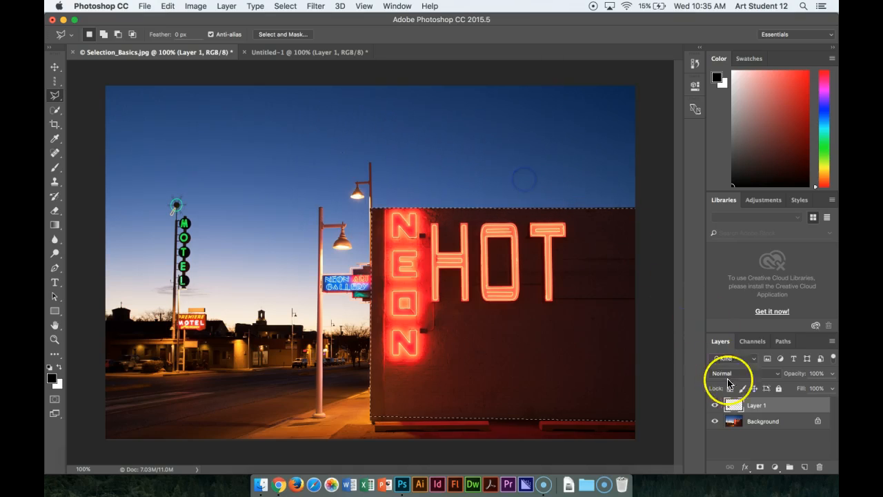
Step: Try cutting the selected wall from the Background, pasting it on a new layer and moving it over the gap, and undo all of it
left_click(758, 420)
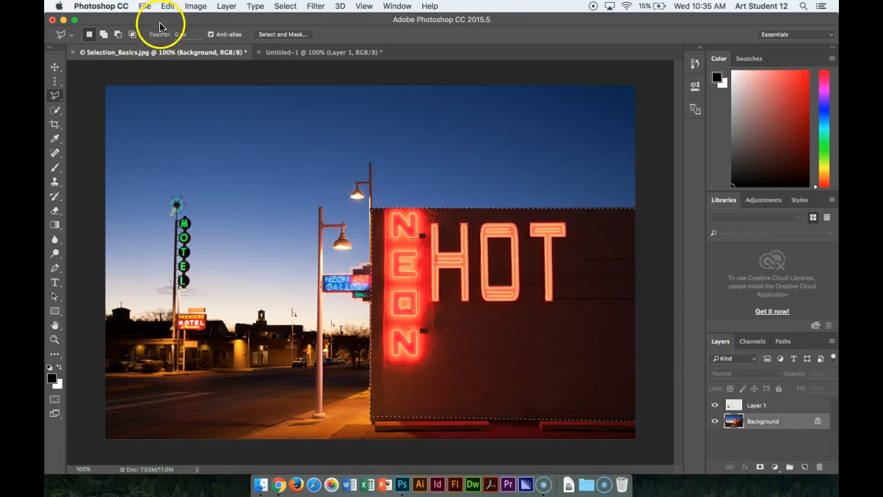
key("super+x")
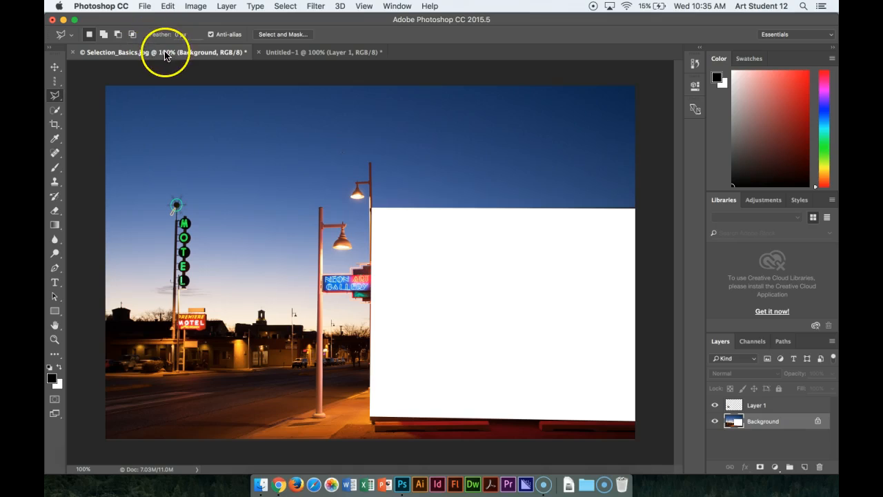
key("super+v")
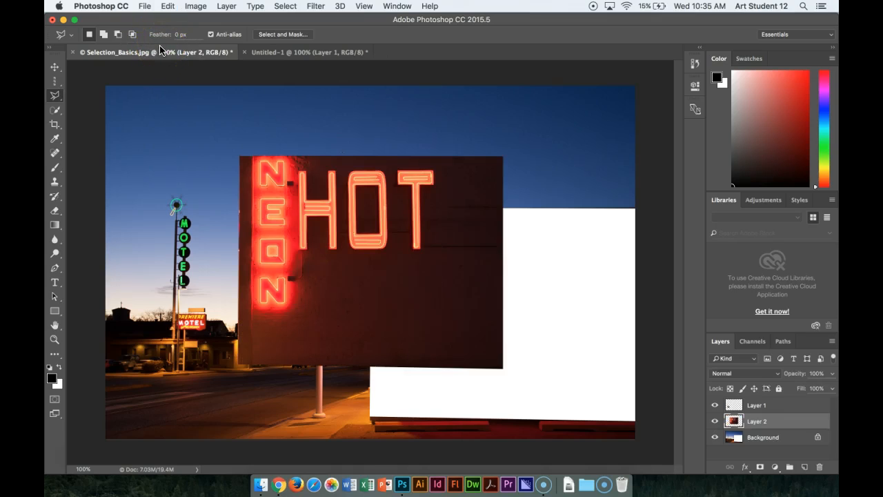
left_click(55, 66)
left_click_drag(332, 280, 465, 329)
key("alt+super+z")
key("alt+super+z")
key("alt+super+z")
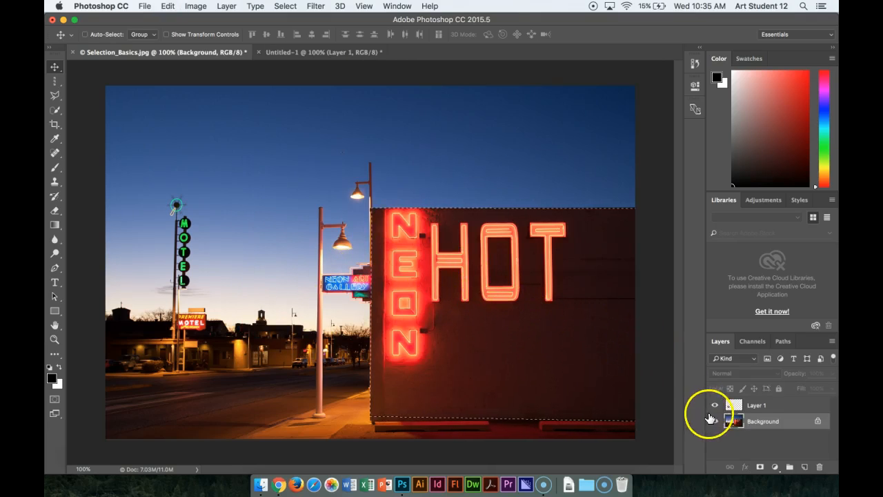
Step: Delete Layer 1 with the pasted sign copy, keeping only the Background layer
left_click(769, 431)
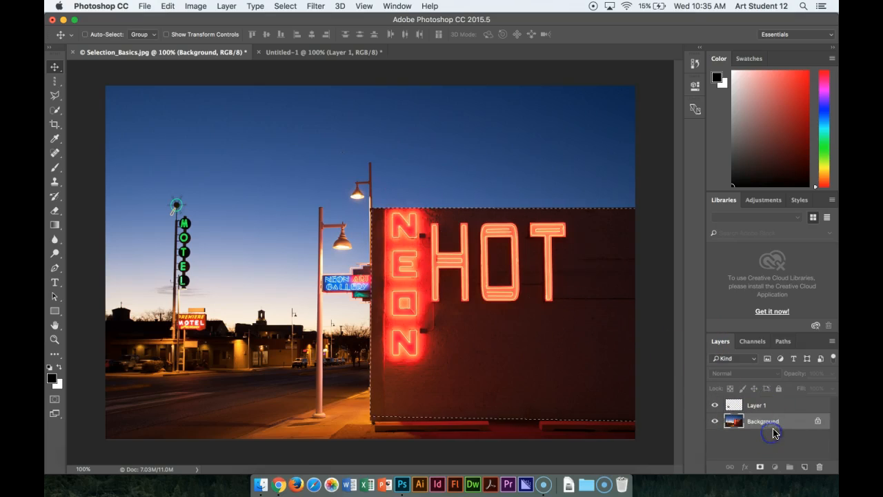
left_click_drag(774, 410, 821, 469)
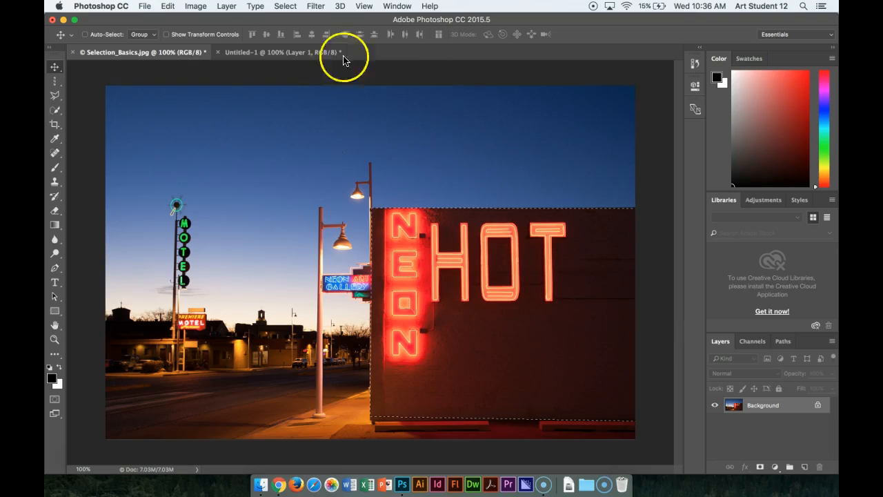
Step: Trace the green MOTEL sign's round letter discs with the Magnetic Lasso and close the outline into a selection
left_click(56, 96)
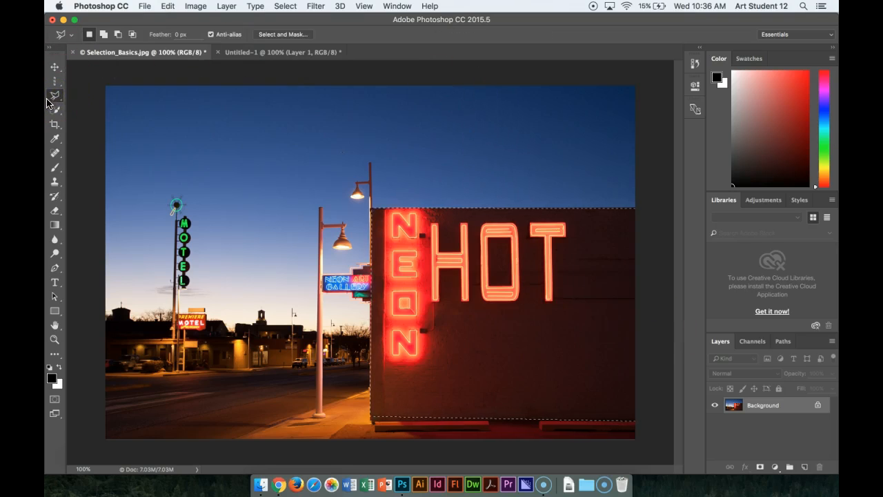
mouse_move(48, 102)
left_mouse_down()
mouse_move(103, 105)
mouse_move(105, 118)
left_mouse_up()
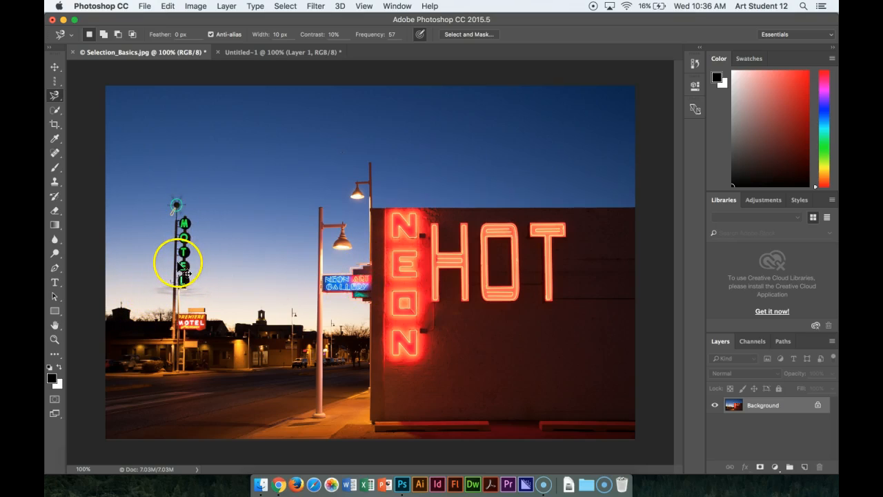
key("super+plus")
key("super+plus")
key("super+plus")
left_click_drag(189, 231, 396, 254)
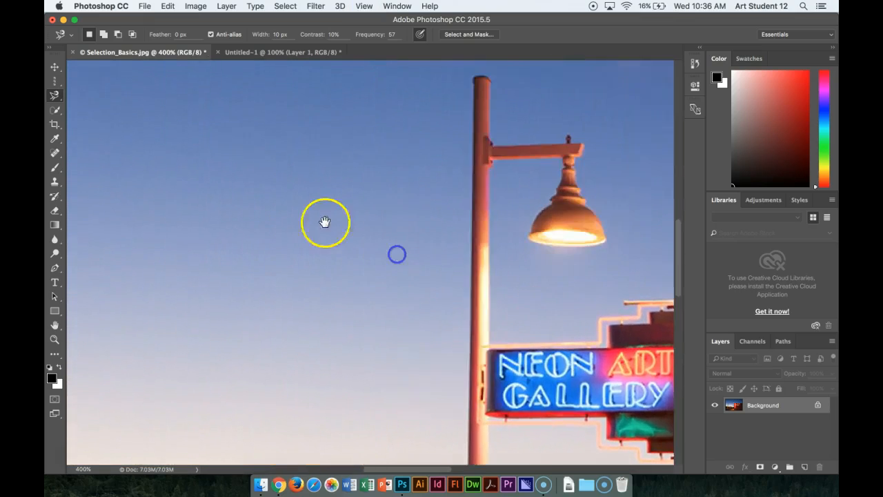
left_click_drag(228, 220, 407, 247)
left_click_drag(338, 214, 338, 187)
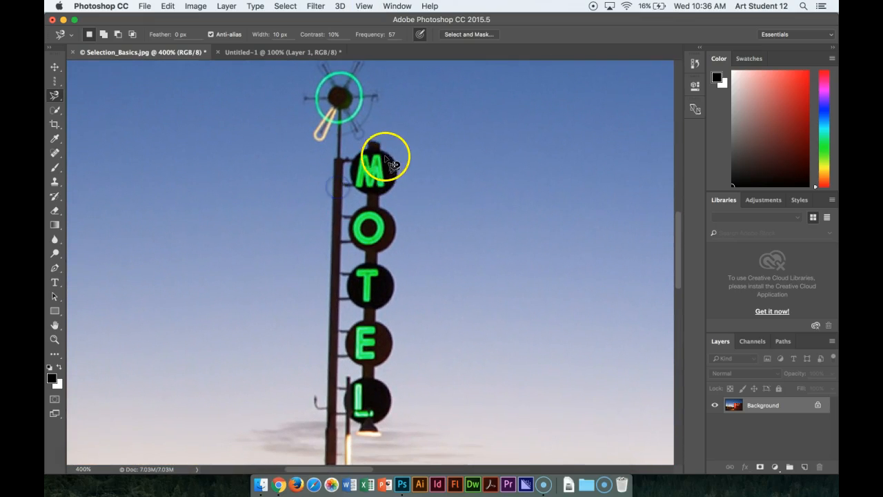
left_click(381, 150)
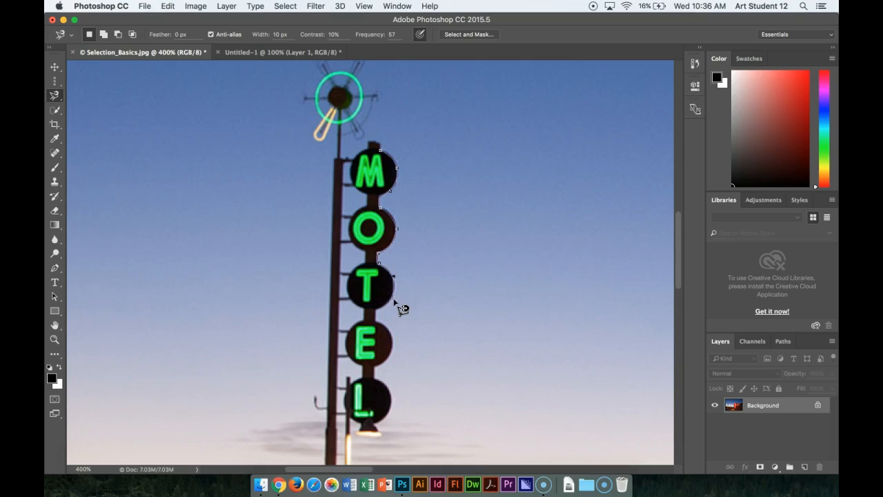
left_click(392, 353)
mouse_move(366, 436)
left_mouse_down()
mouse_move(349, 383)
mouse_move(371, 152)
left_mouse_up()
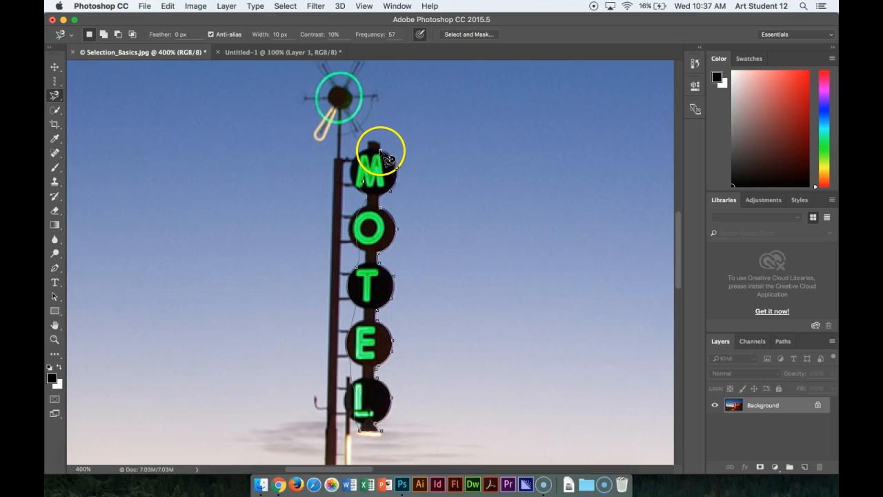
left_click(388, 160)
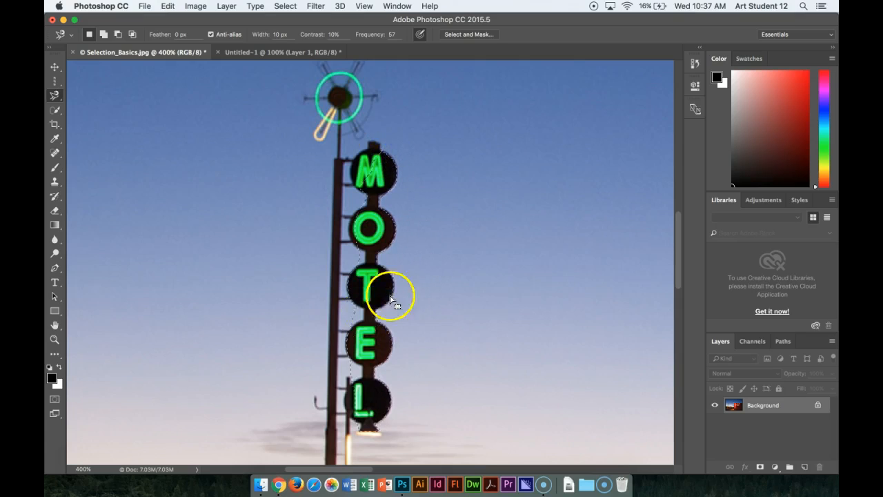
Step: Replace the MOTEL selection by quick-selecting the tall lamp post beside the Neon Art Gallery sign down to its base, using a 9 px brush
left_click(58, 111)
left_click(58, 112)
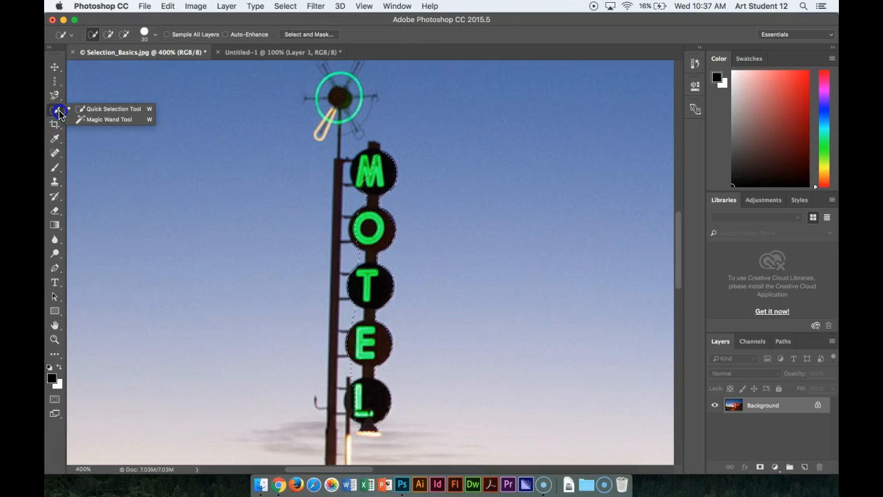
left_click(89, 111)
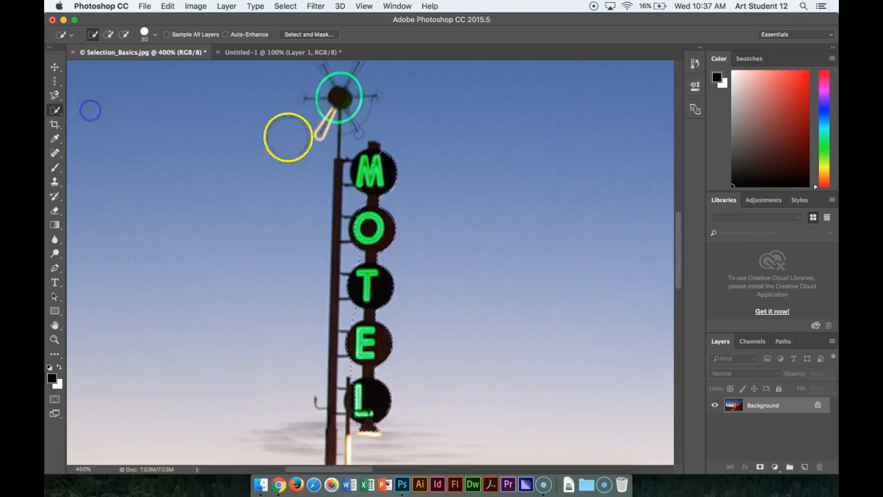
key("super+h")
key("super+minus")
key("super+minus")
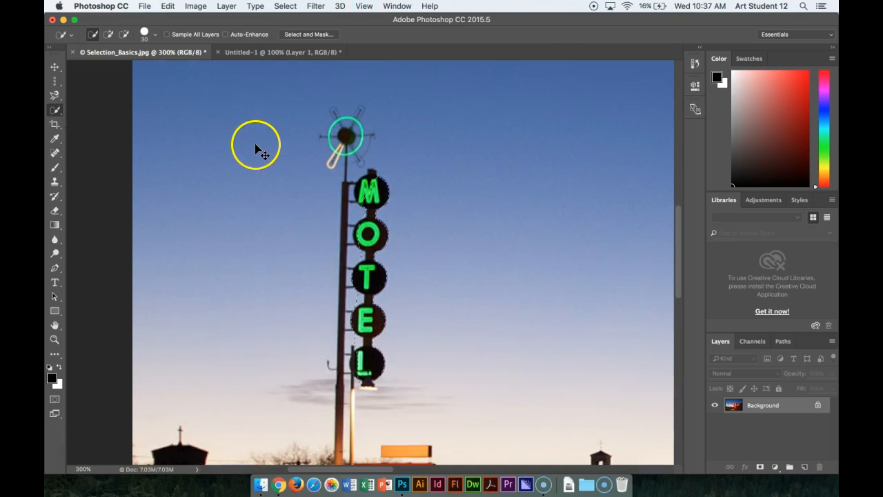
left_click_drag(501, 289, 418, 79)
left_click_drag(442, 213, 303, 303)
left_click_drag(394, 249, 398, 258)
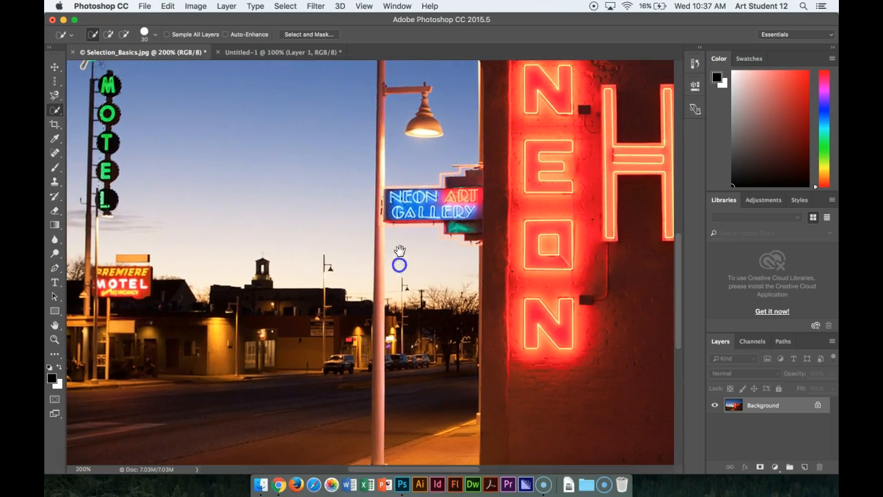
left_click_drag(405, 193, 406, 200)
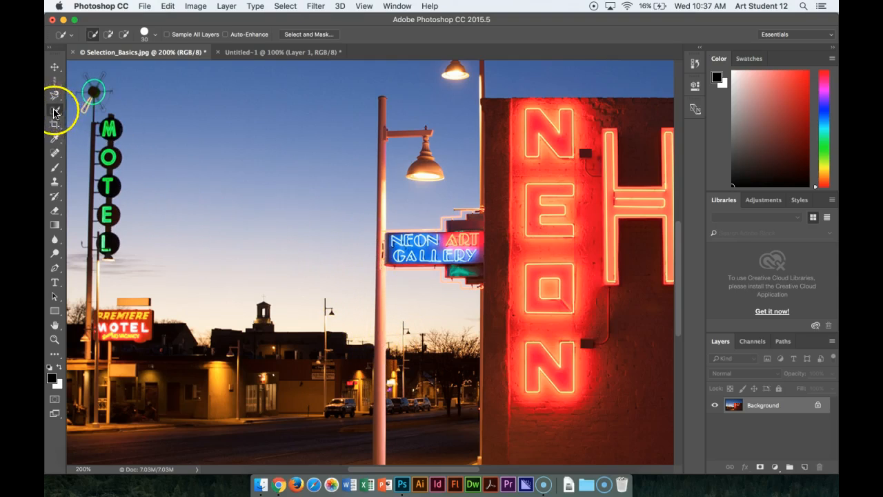
key("bracketleft")
key("bracketleft")
key("bracketleft")
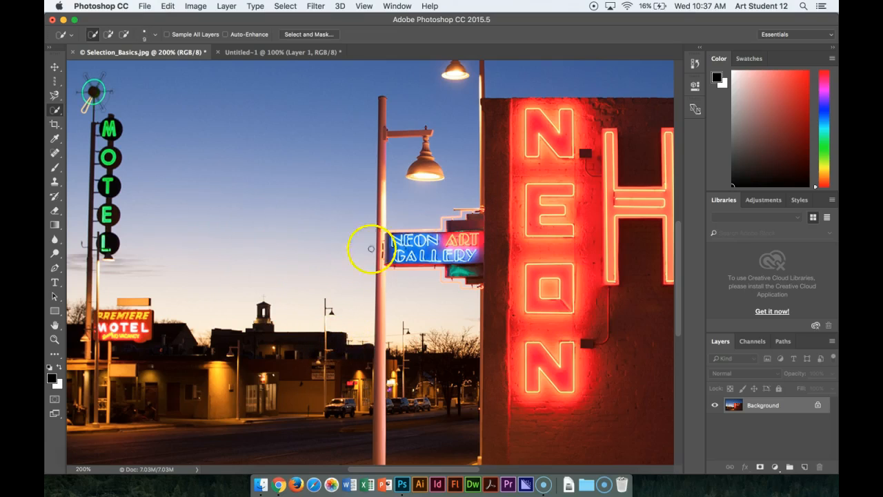
key("bracketleft")
key("bracketleft")
left_click_drag(384, 112, 382, 350)
mouse_move(382, 385)
left_mouse_down()
mouse_move(378, 349)
mouse_move(382, 428)
mouse_move(365, 411)
mouse_move(338, 296)
mouse_move(350, 248)
mouse_move(349, 370)
left_mouse_up()
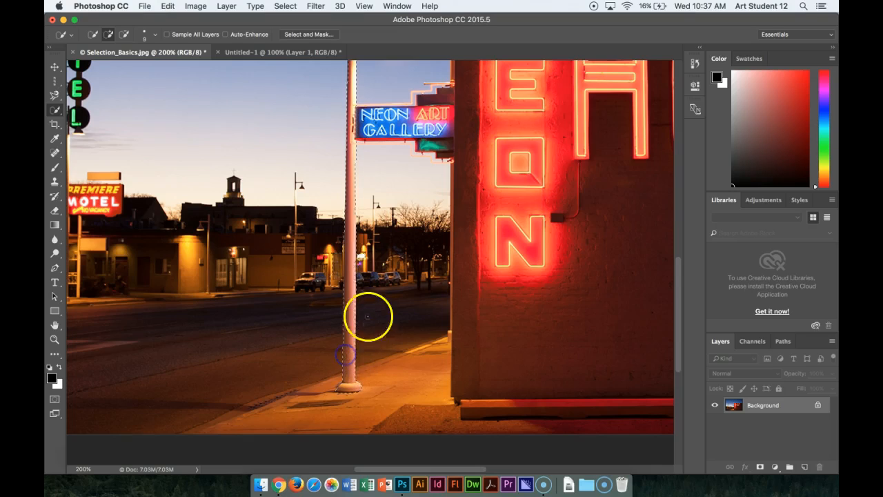
Step: Extend the quick selection from the lamp post to its horizontal arm and hanging lamp shade
left_click_drag(401, 180, 389, 242)
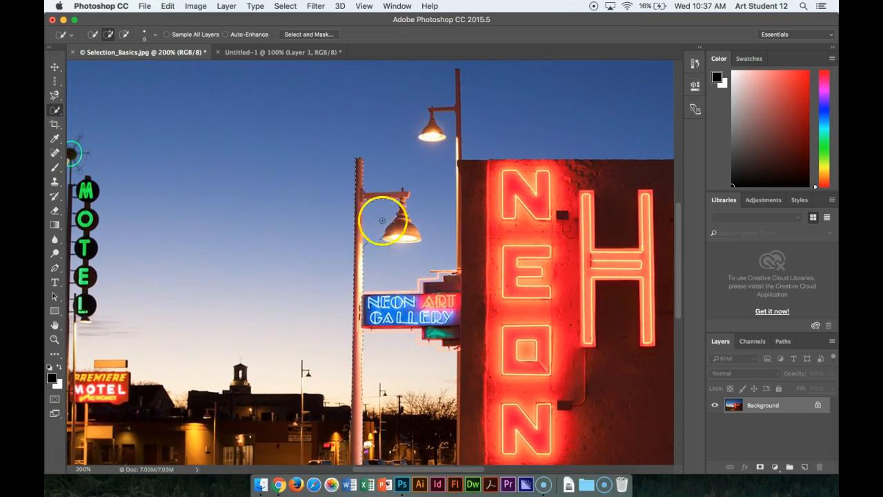
left_click_drag(385, 289, 410, 228)
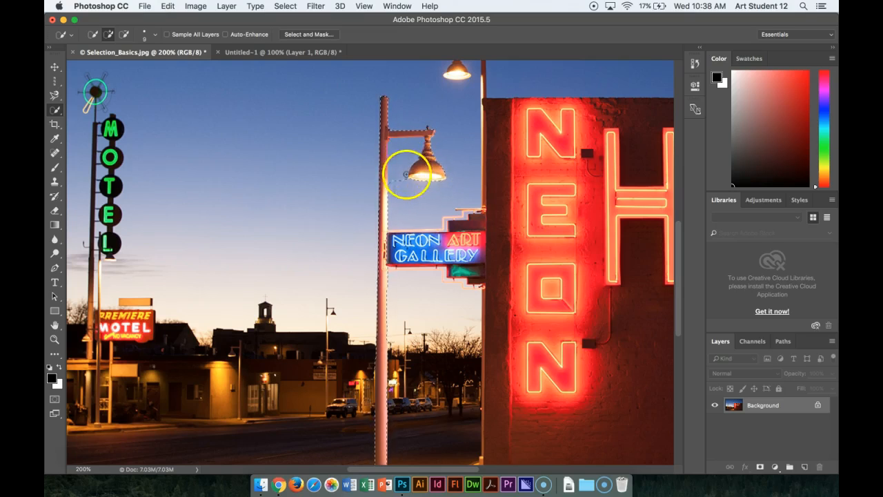
left_click_drag(417, 177, 415, 175)
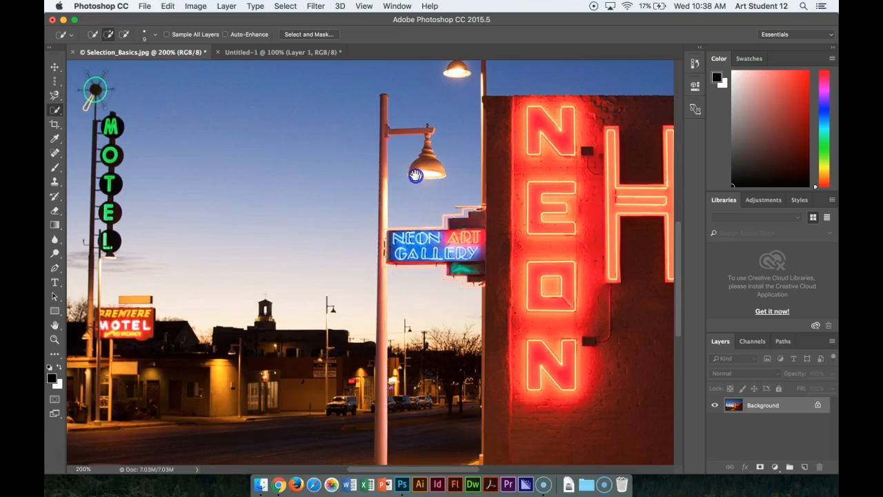
Step: Subtract the stray areas beside the lamp post and between its arm and shade from the quick selection
scroll(421, 214, "down", 5)
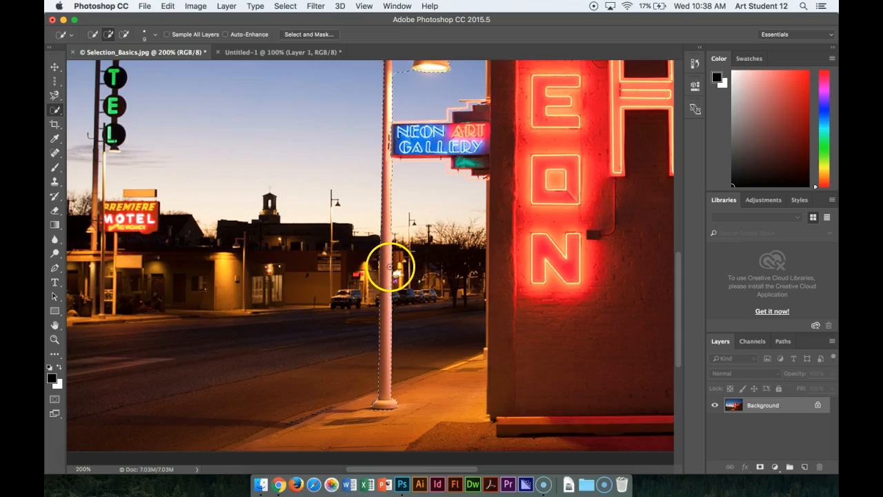
key("alt")
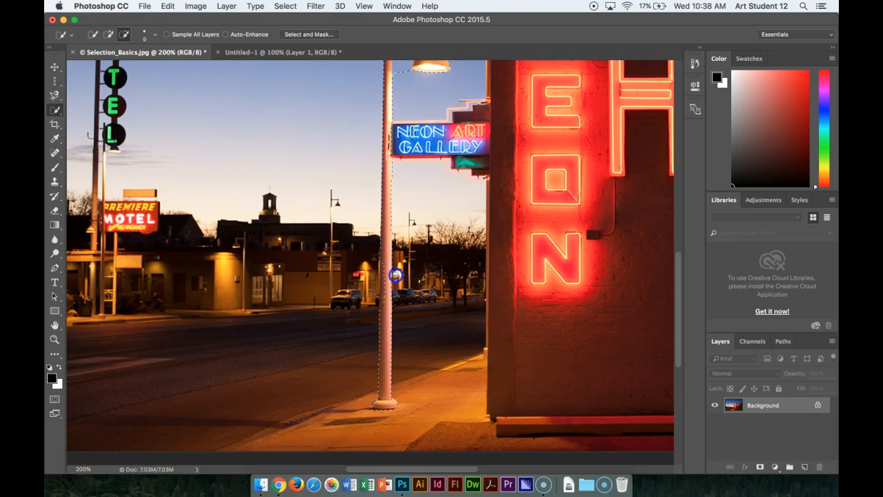
left_click(394, 275, "alt")
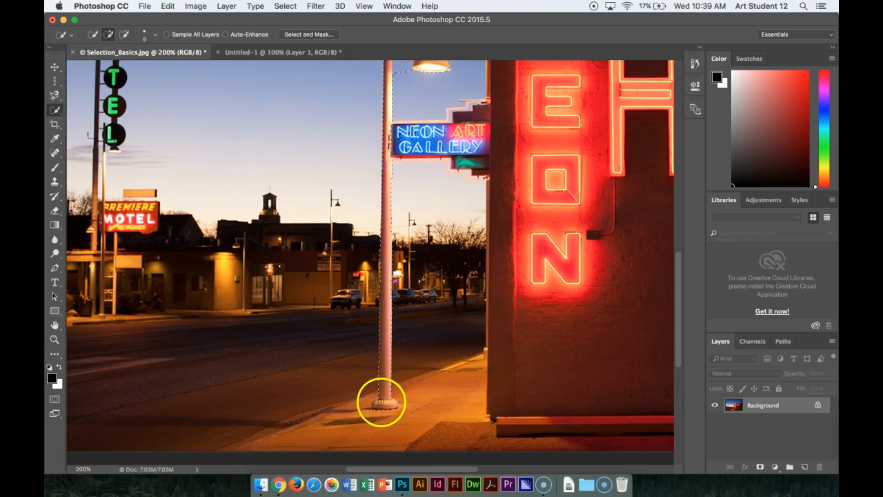
left_click_drag(412, 94, 398, 223)
left_click_drag(357, 156, 383, 226)
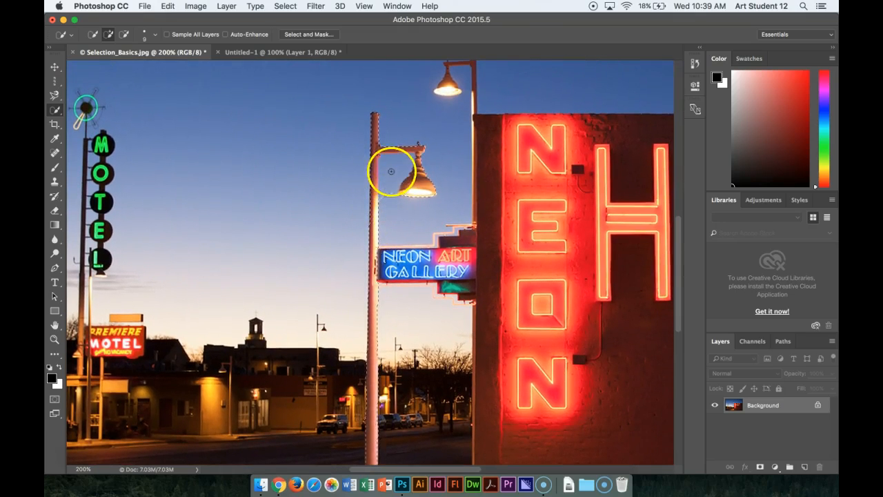
left_click_drag(392, 173, 390, 203, "alt")
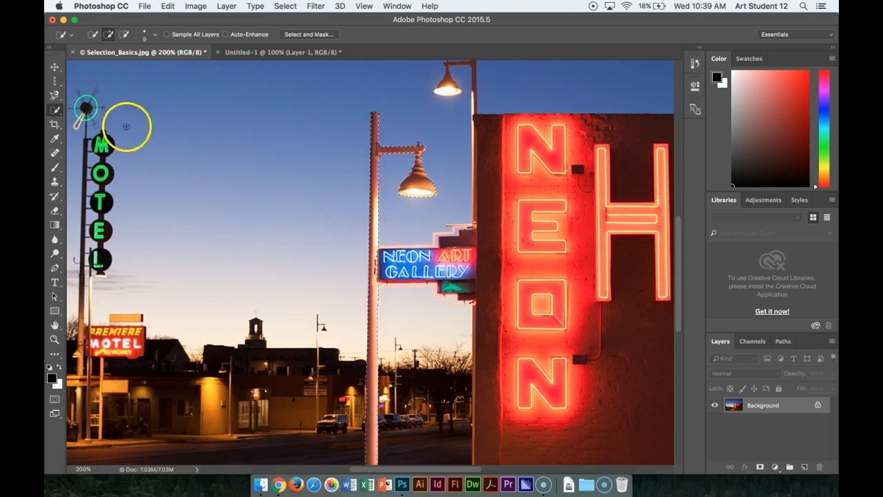
Step: Replace the lamp post selection with a Magic Wand selection of the red glow around the vertical NEON letters, at tolerance 32
left_click_drag(58, 114, 103, 118)
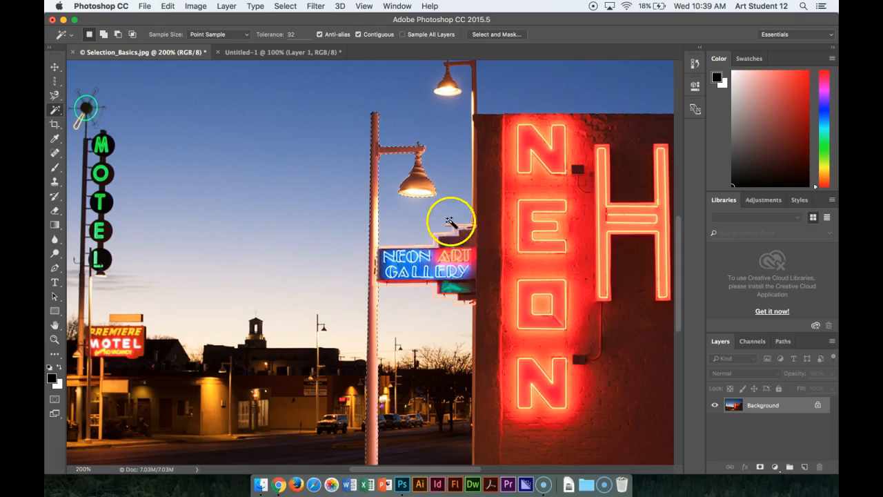
left_click_drag(455, 197, 253, 191)
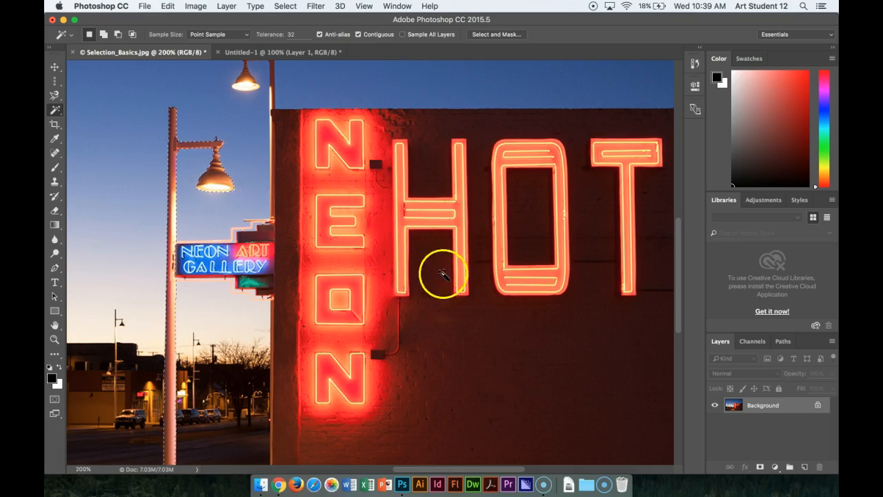
left_click(343, 185)
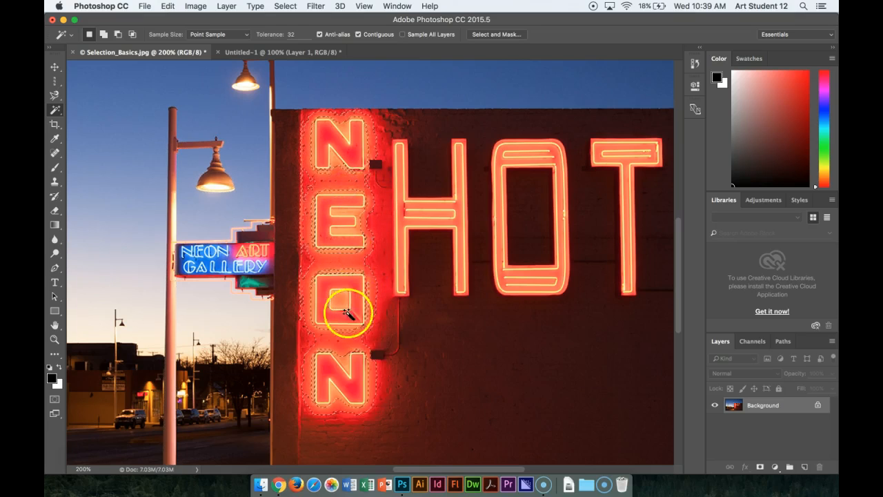
left_click(385, 259)
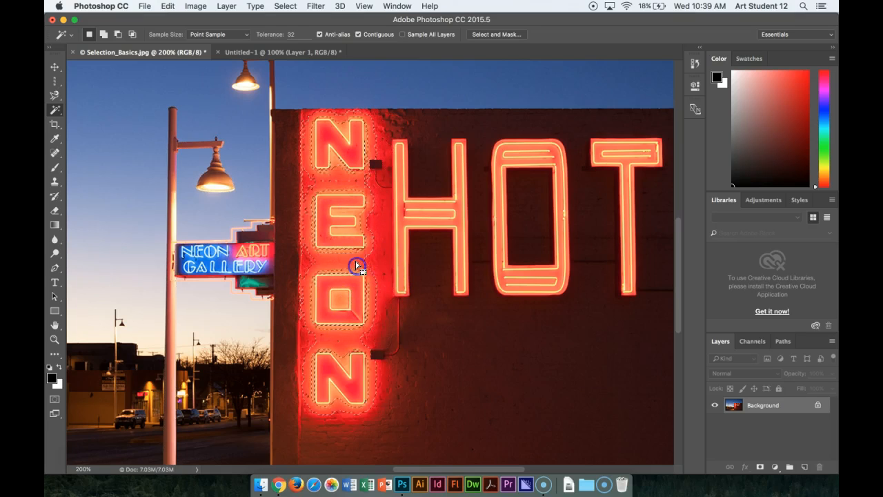
left_click(308, 259)
left_click(316, 339)
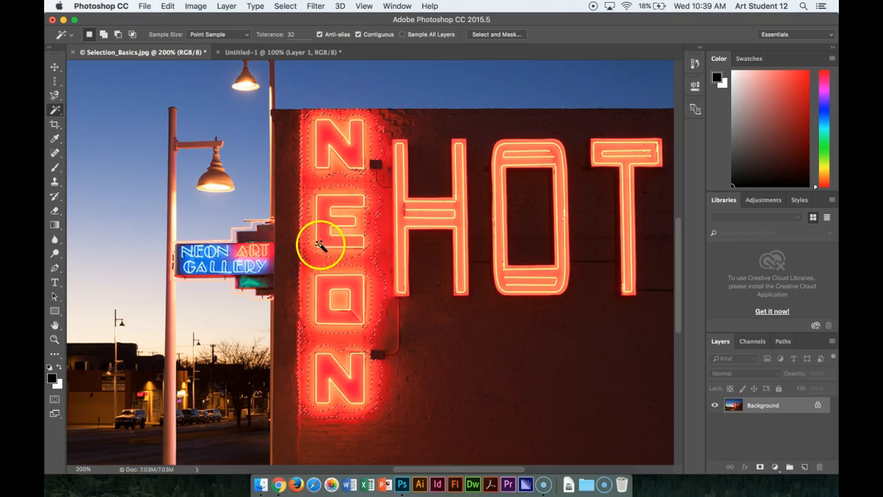
Step: Add the missed red areas around the first N and the E of the NEON sign to the Magic Wand selection
left_click(322, 177, "shift")
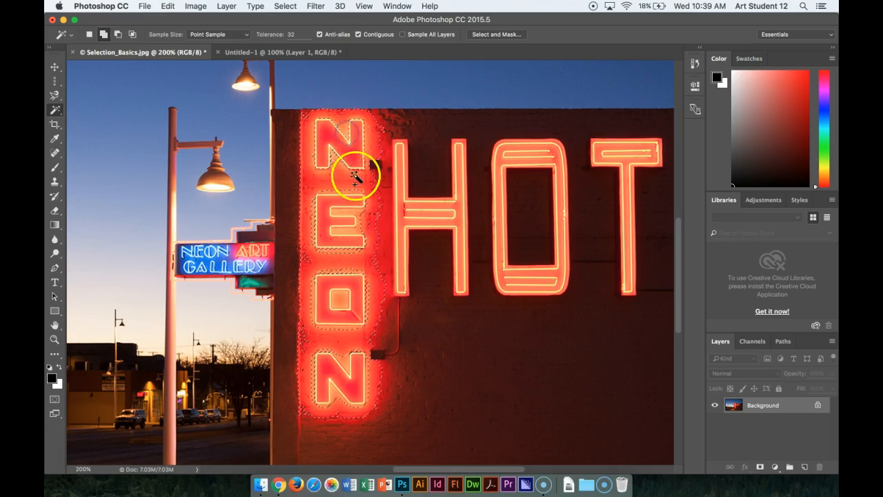
left_click(335, 156, "shift")
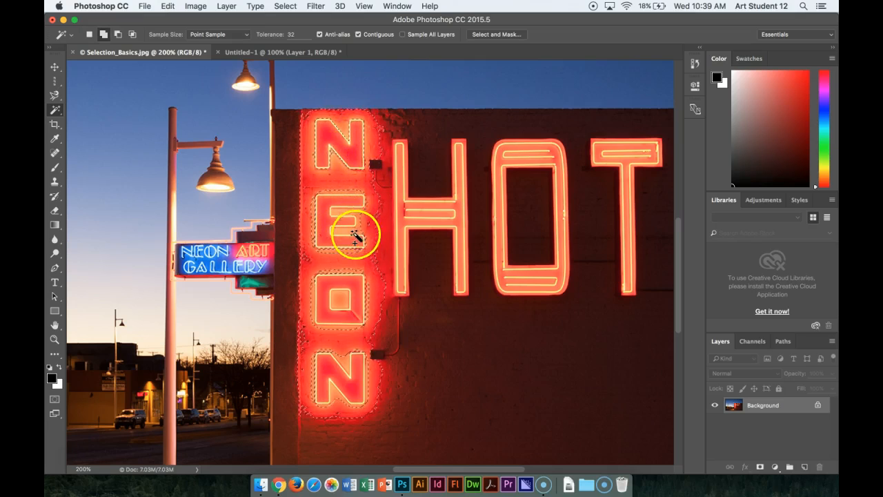
left_click(313, 232, "shift")
left_click(309, 259, "shift")
left_click(310, 187, "shift")
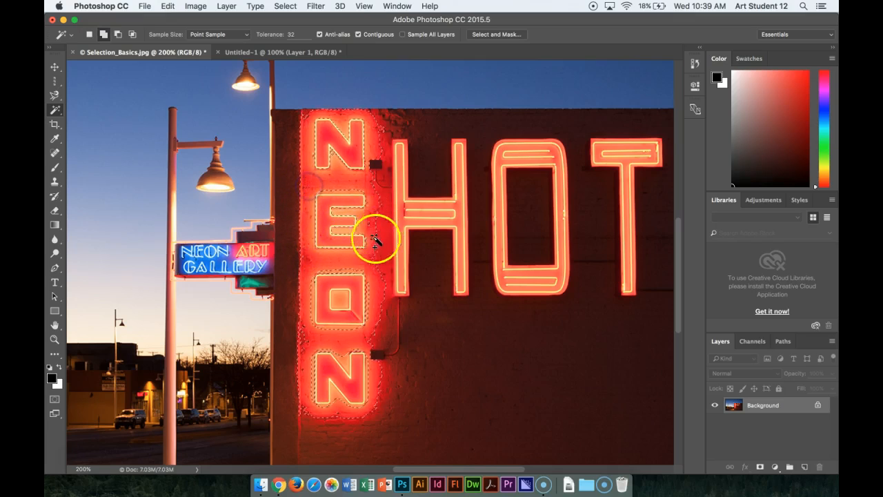
left_click(381, 206, "shift")
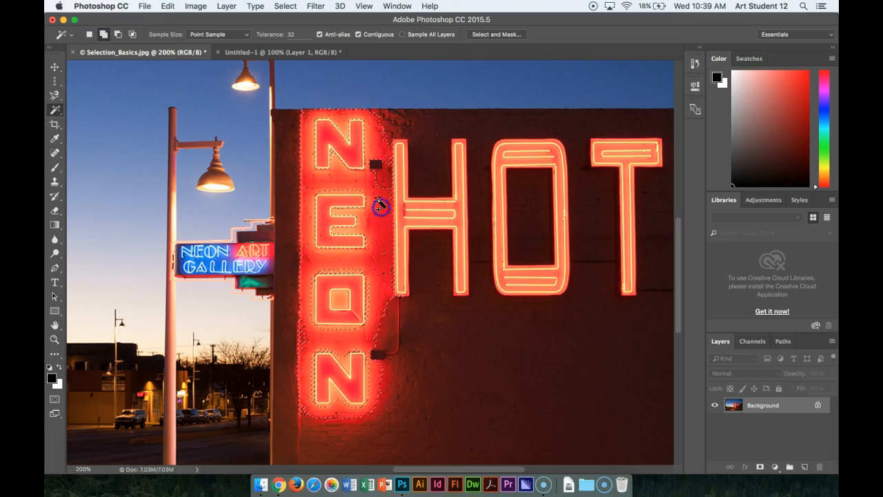
Step: Add the remaining glow around the NEON sign's O and last N and along the wall beside the H to the selection
left_click(346, 358, "shift")
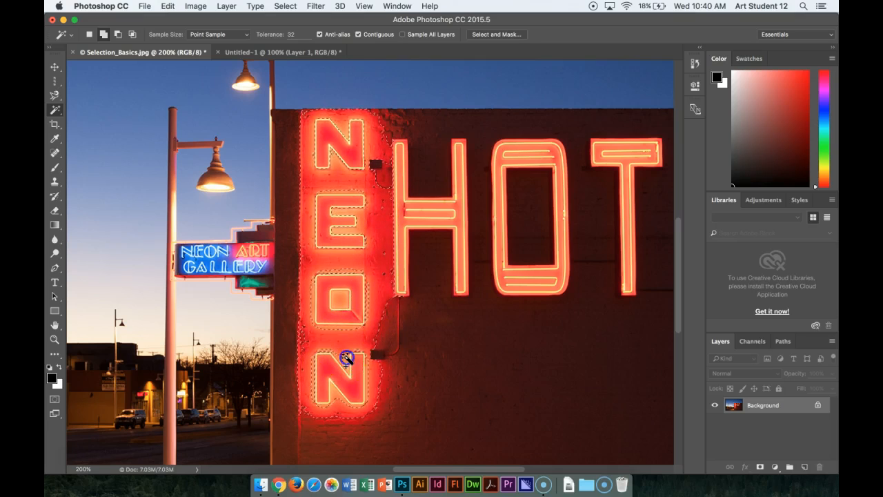
left_click(337, 393, "shift")
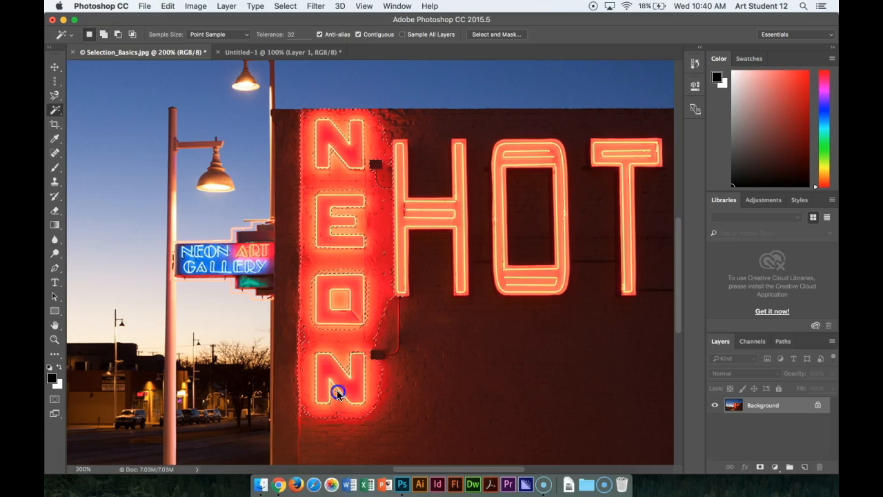
left_click(345, 329, "shift")
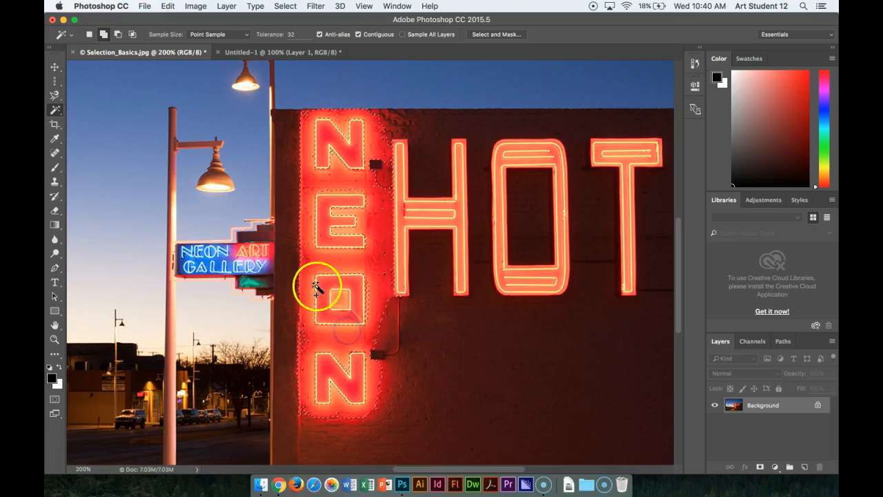
left_click(367, 301, "shift")
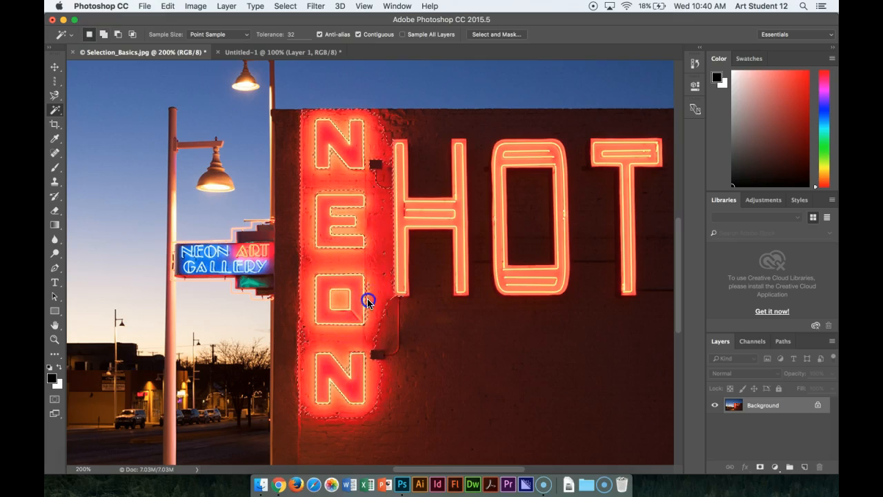
left_click(391, 274, "shift")
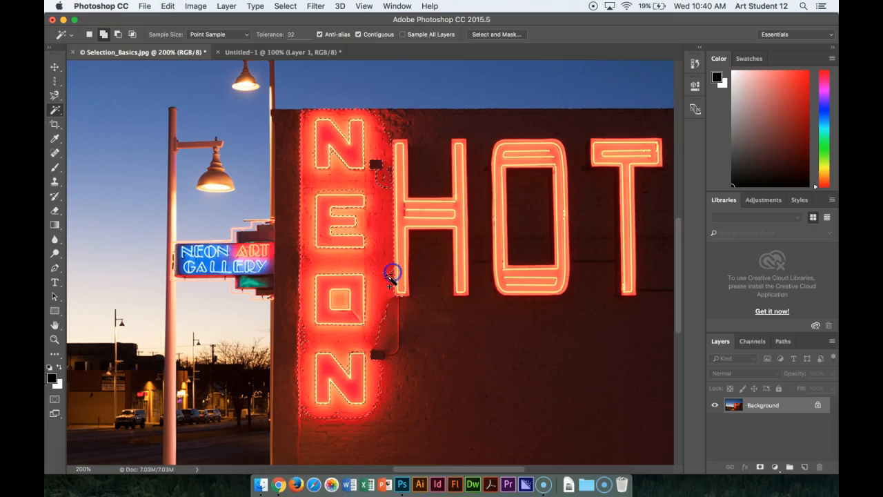
left_click(384, 177, "shift")
left_click(389, 176, "shift")
left_click(392, 170, "shift")
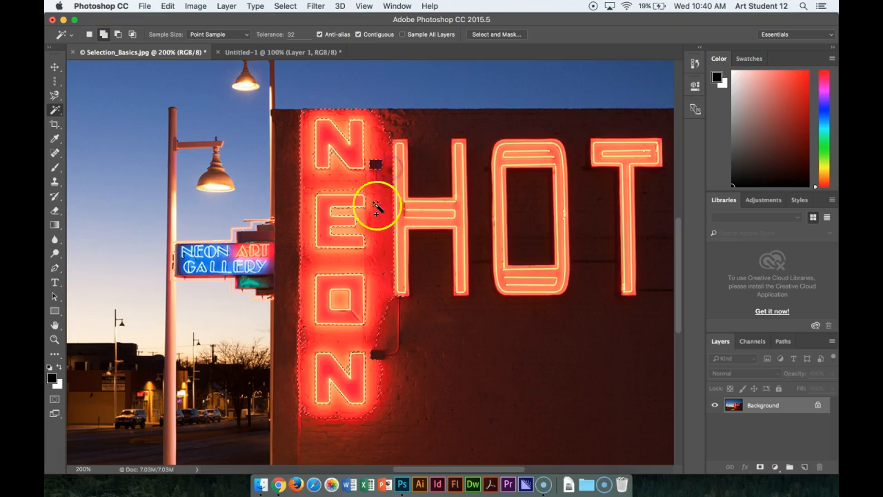
left_click(308, 342, "shift")
left_click(304, 328, "shift")
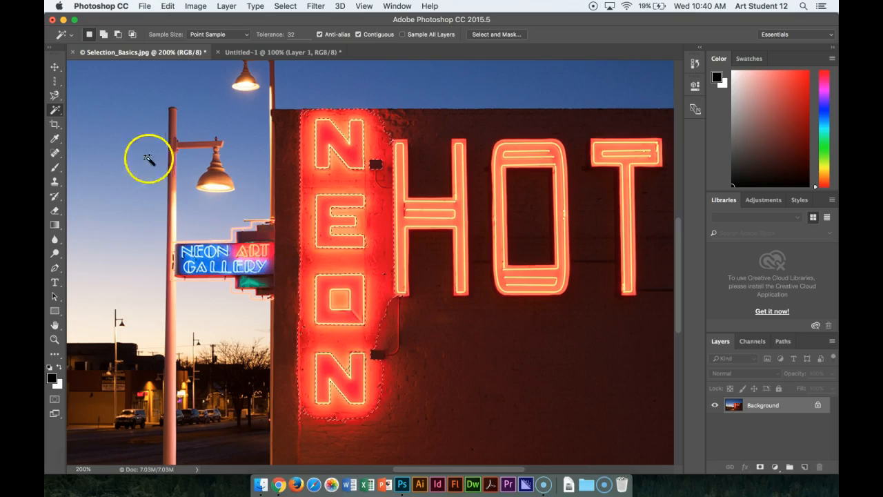
Step: With the Lasso tool active, deselect the NEON glow selection and restore it with Reselect
left_click_drag(57, 100, 83, 92)
key("shift")
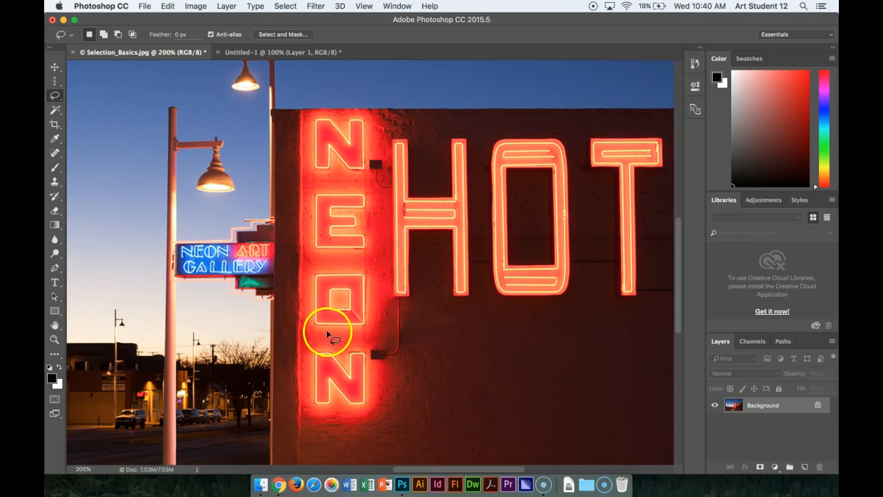
left_click(331, 355)
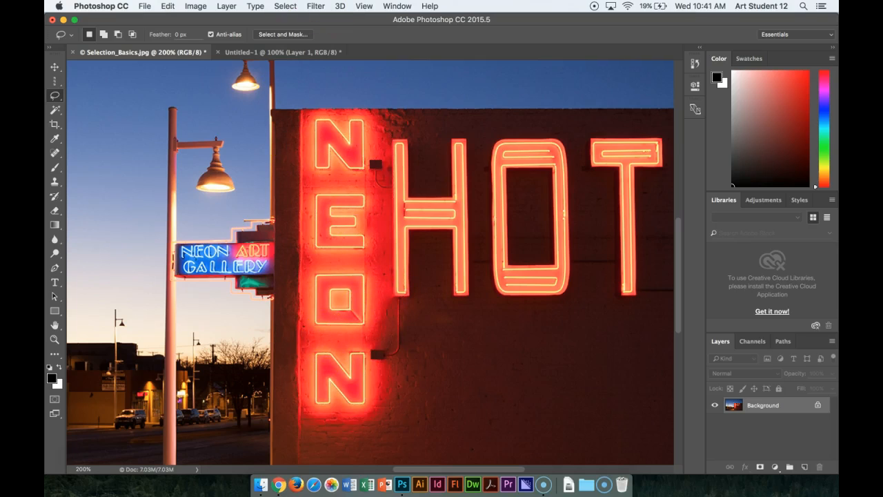
left_click(285, 6)
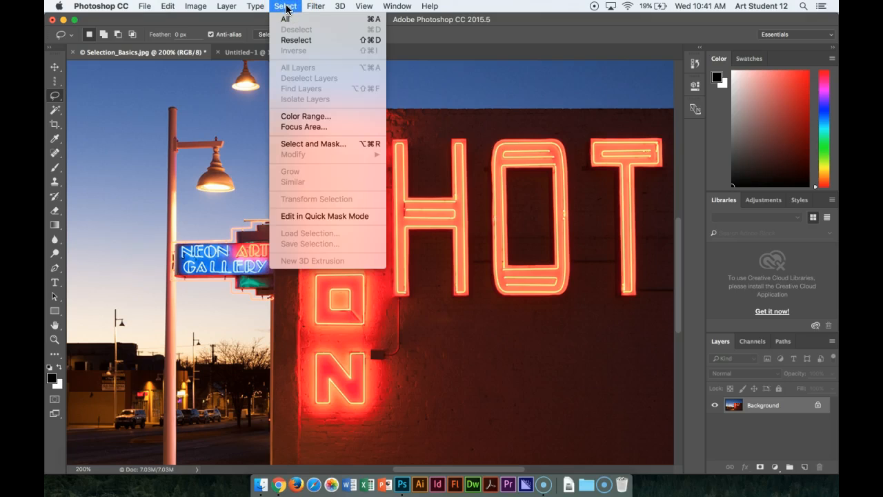
left_click(303, 40)
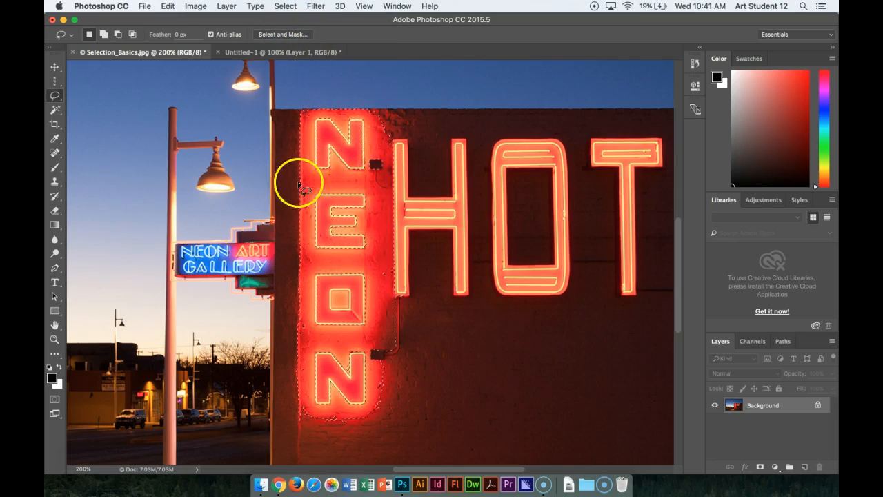
Step: Save the NEON glow selection in Selection_Basics.jpg as a new channel named "neon"
left_click(288, 7)
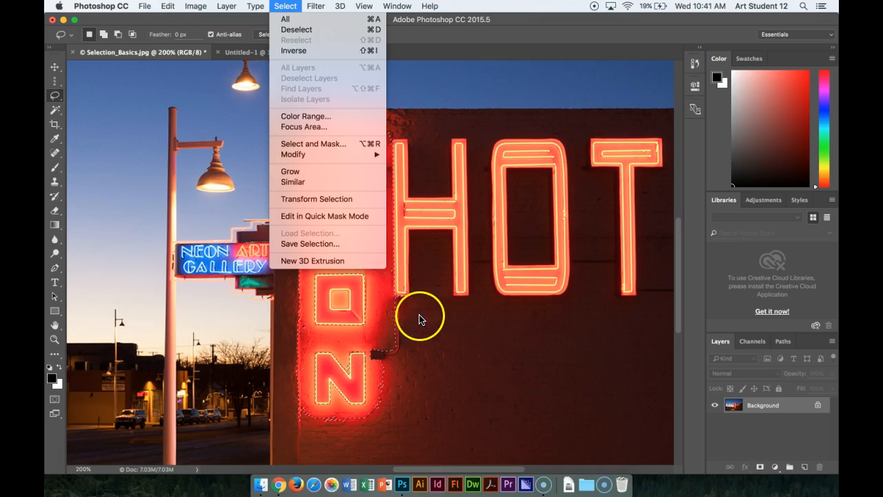
left_click(300, 246)
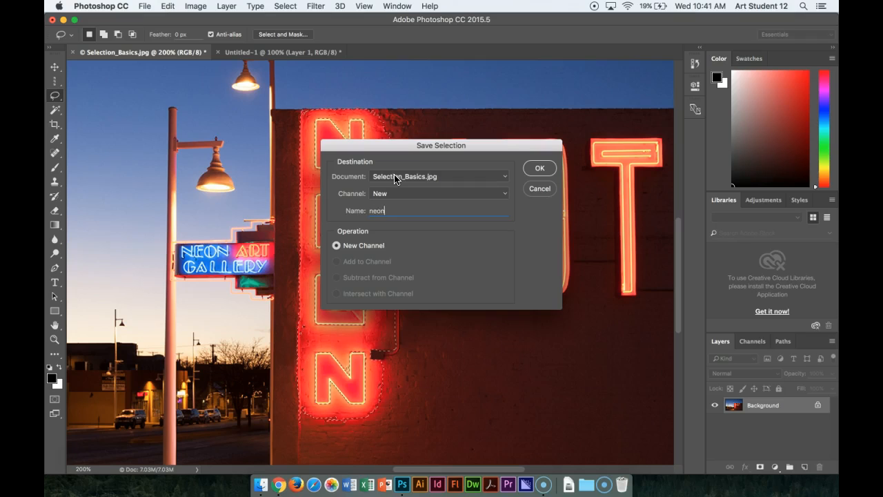
type("neon")
left_click(539, 168)
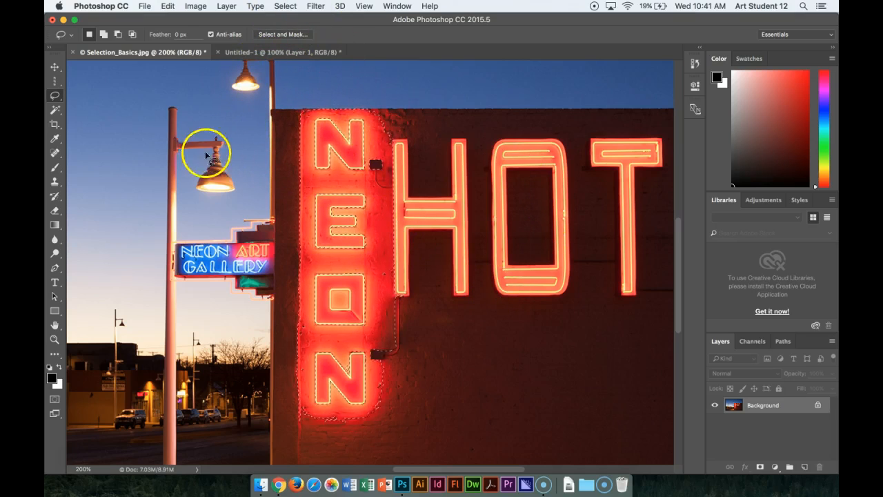
Step: Deselect the glow and load the saved "neon" channel as a new selection
left_click(272, 144)
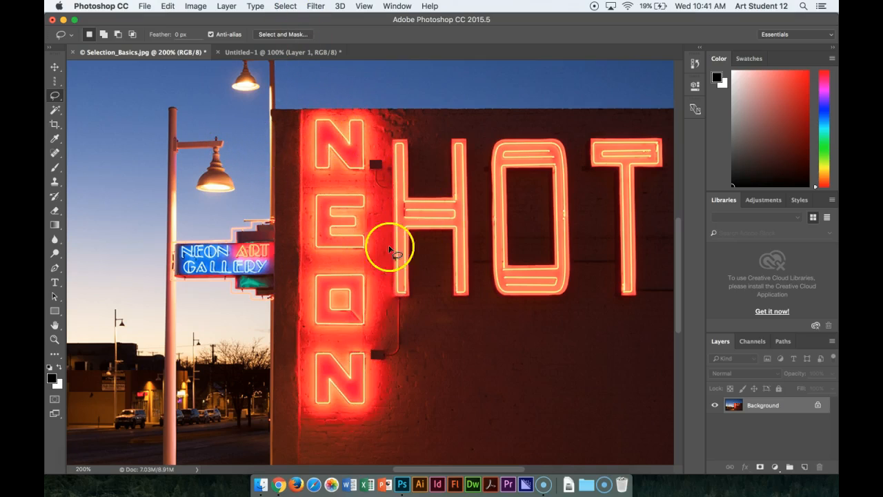
left_click(285, 6)
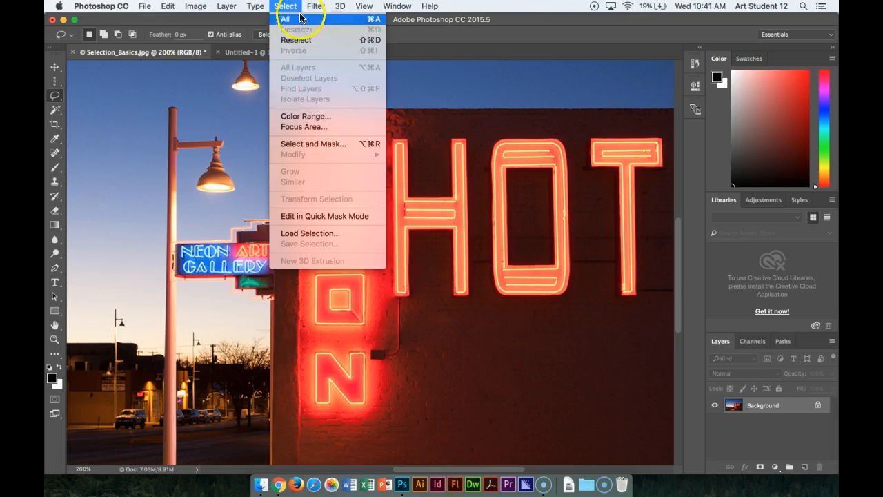
left_click(308, 236)
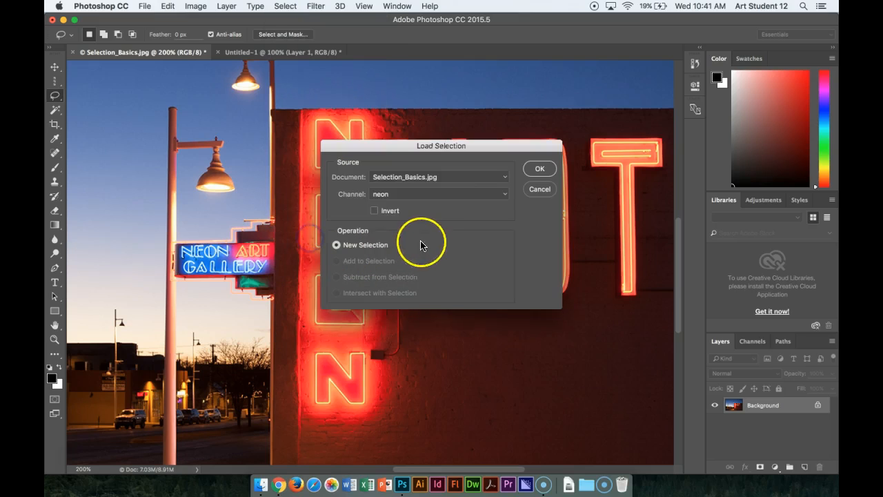
left_click(395, 198)
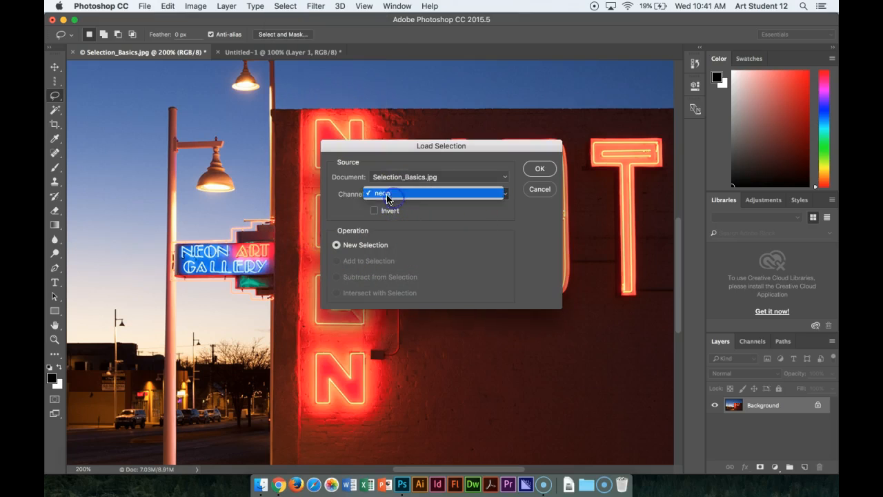
left_click(391, 195)
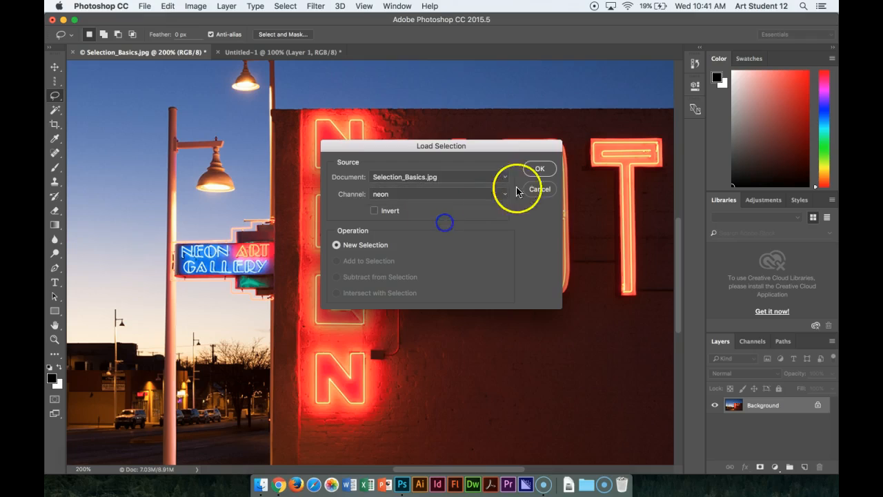
left_click(537, 169)
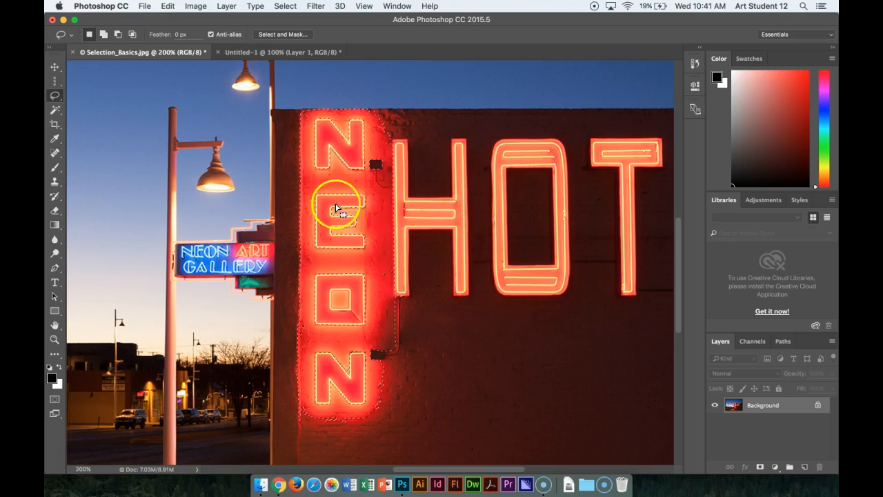